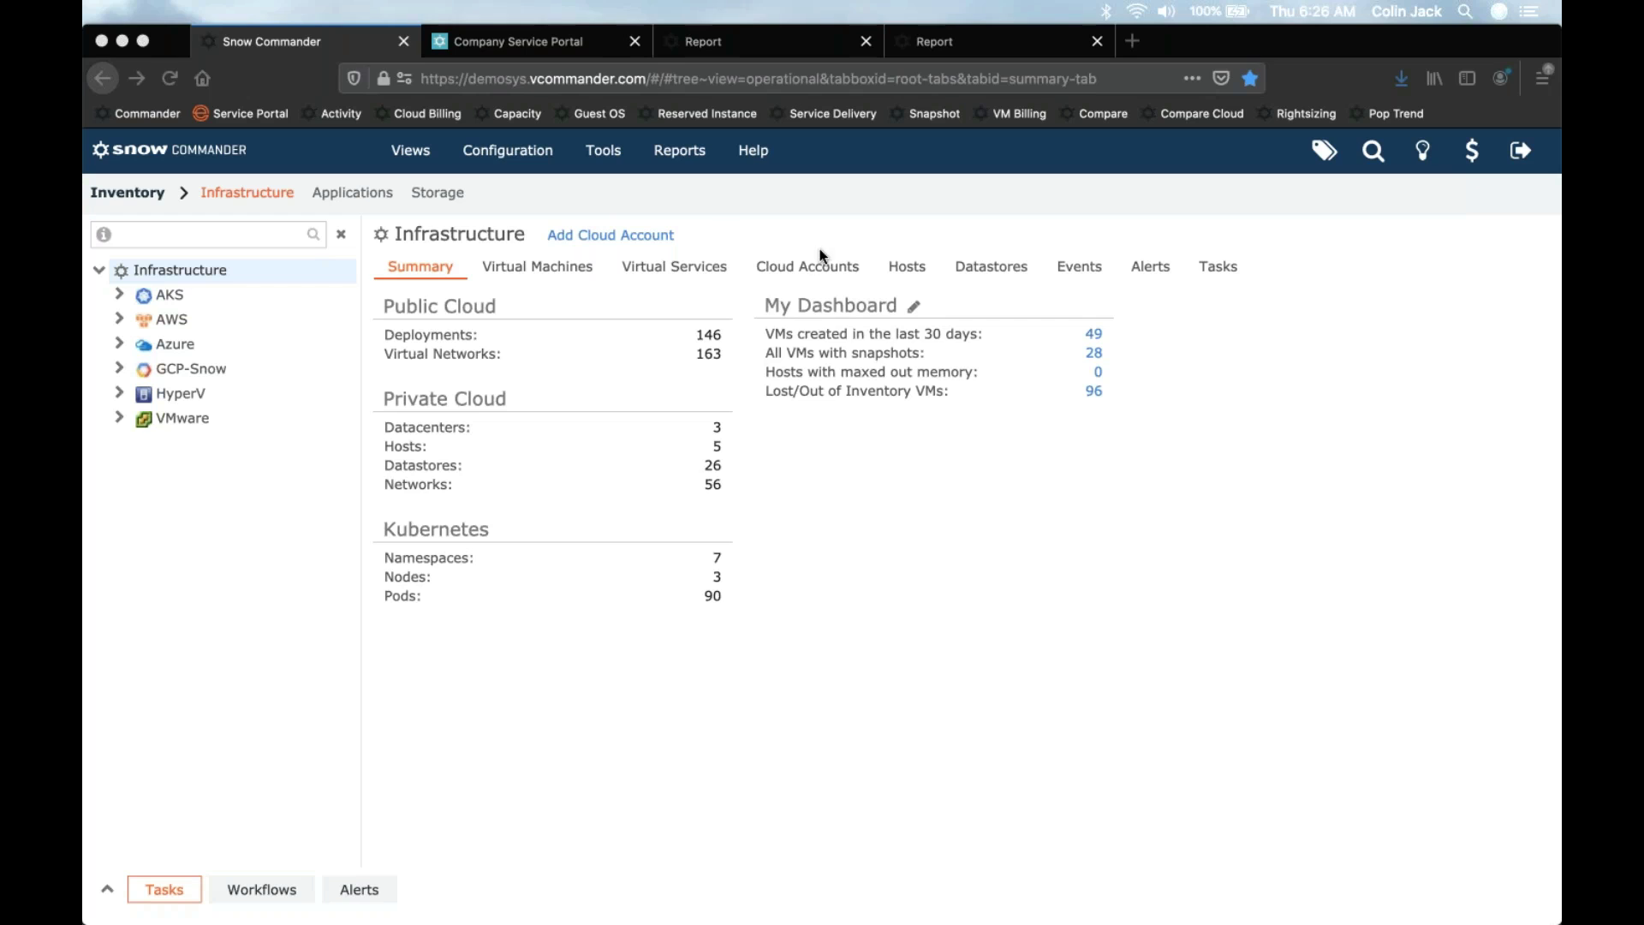
- Review the cloud account types available for adding a new cloud account, and close the form without adding one
click(608, 235)
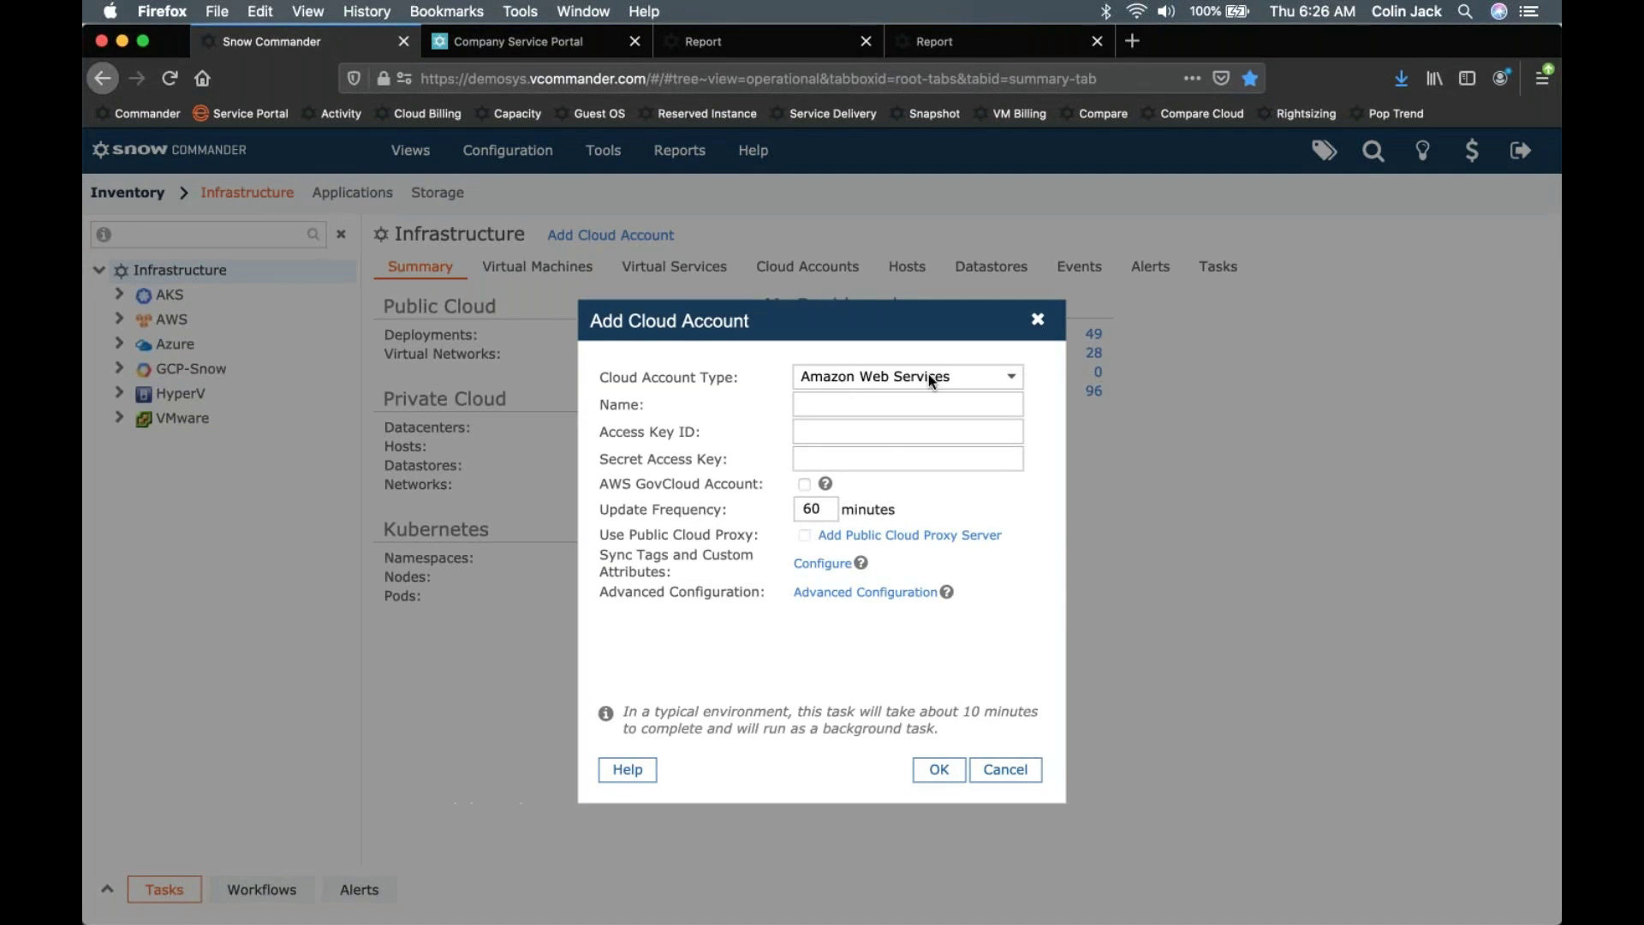
click(1002, 377)
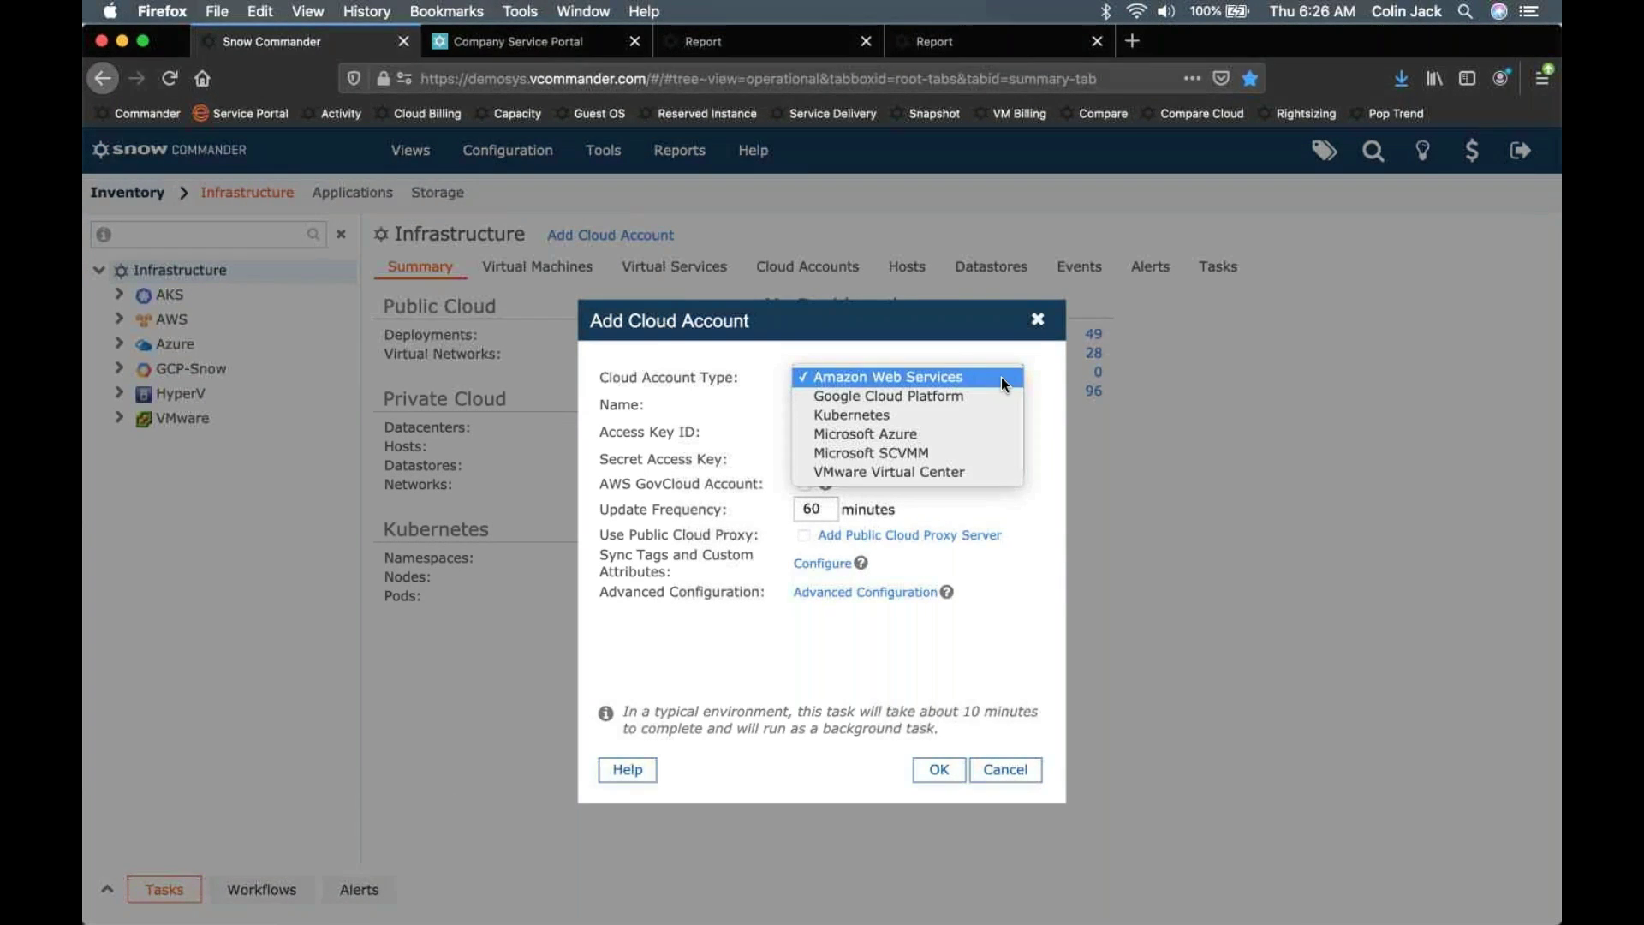
click(1174, 354)
click(1038, 319)
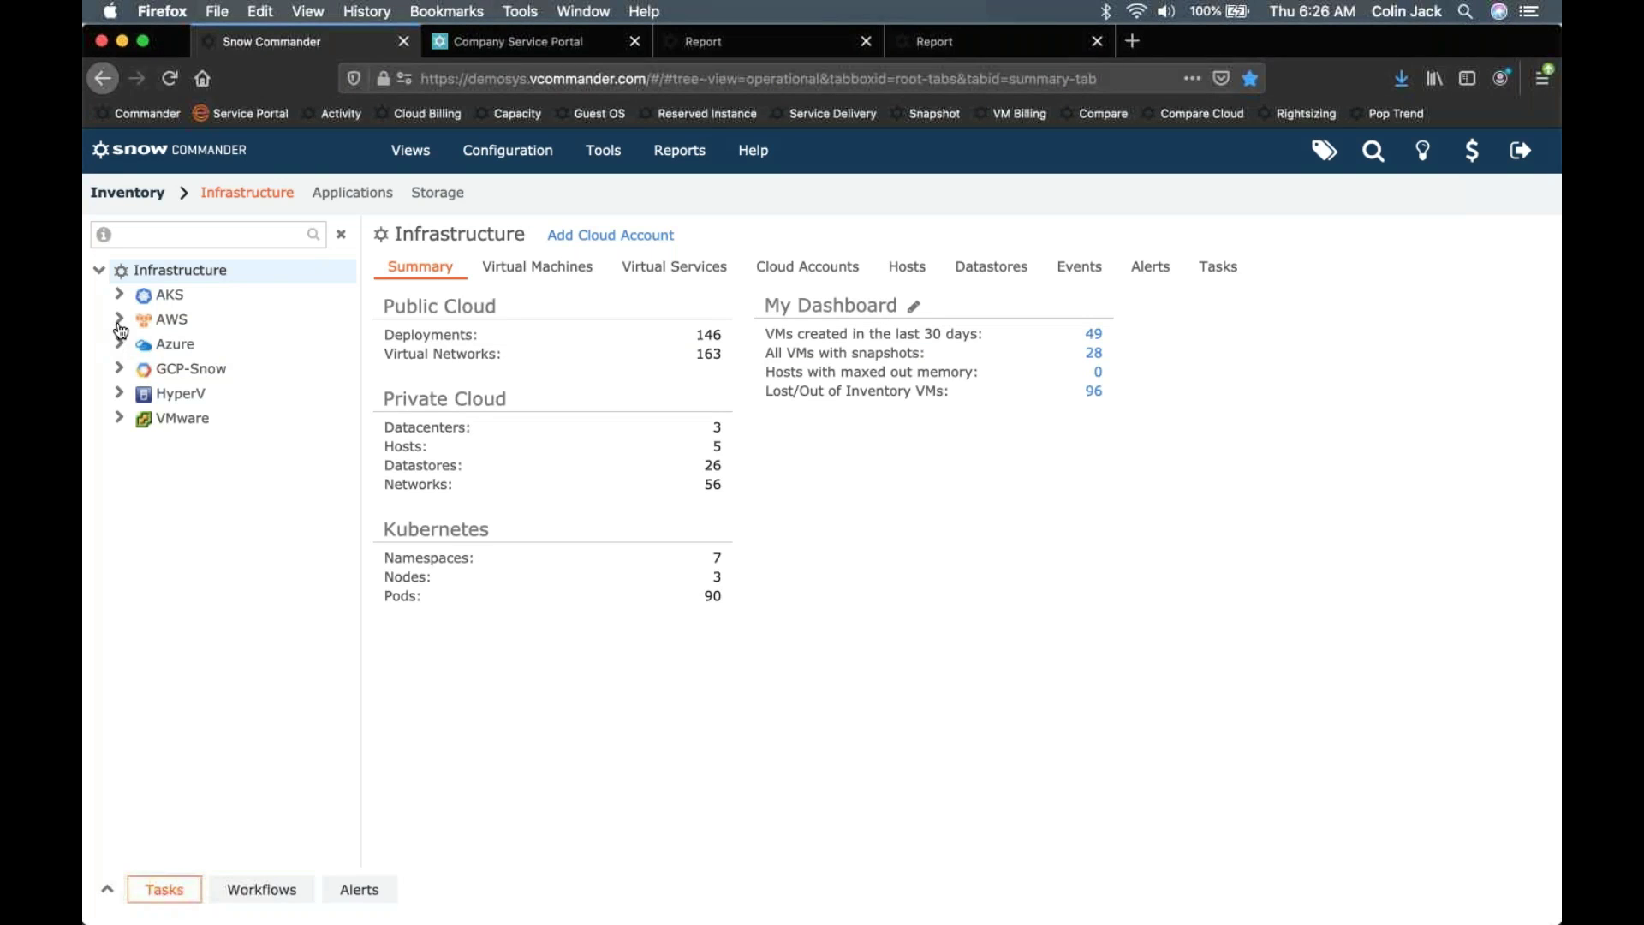
- Browse the infrastructure inventory of the AWS us-east-1 region and the Azure East US region, collapsing each account after viewing
click(120, 321)
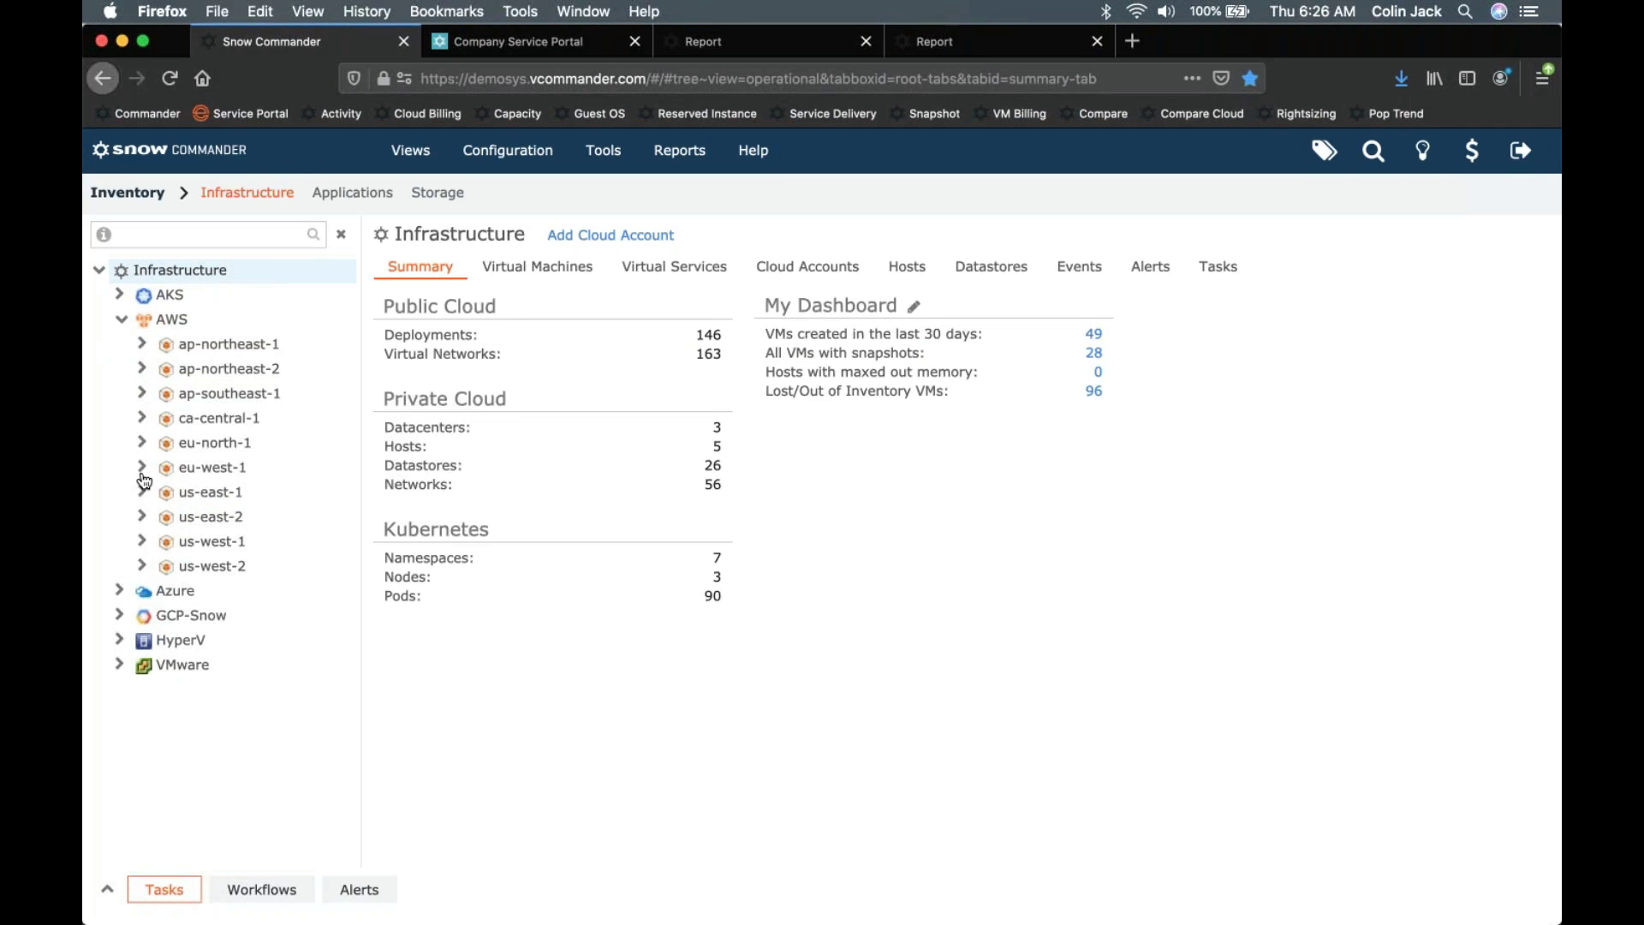
click(143, 491)
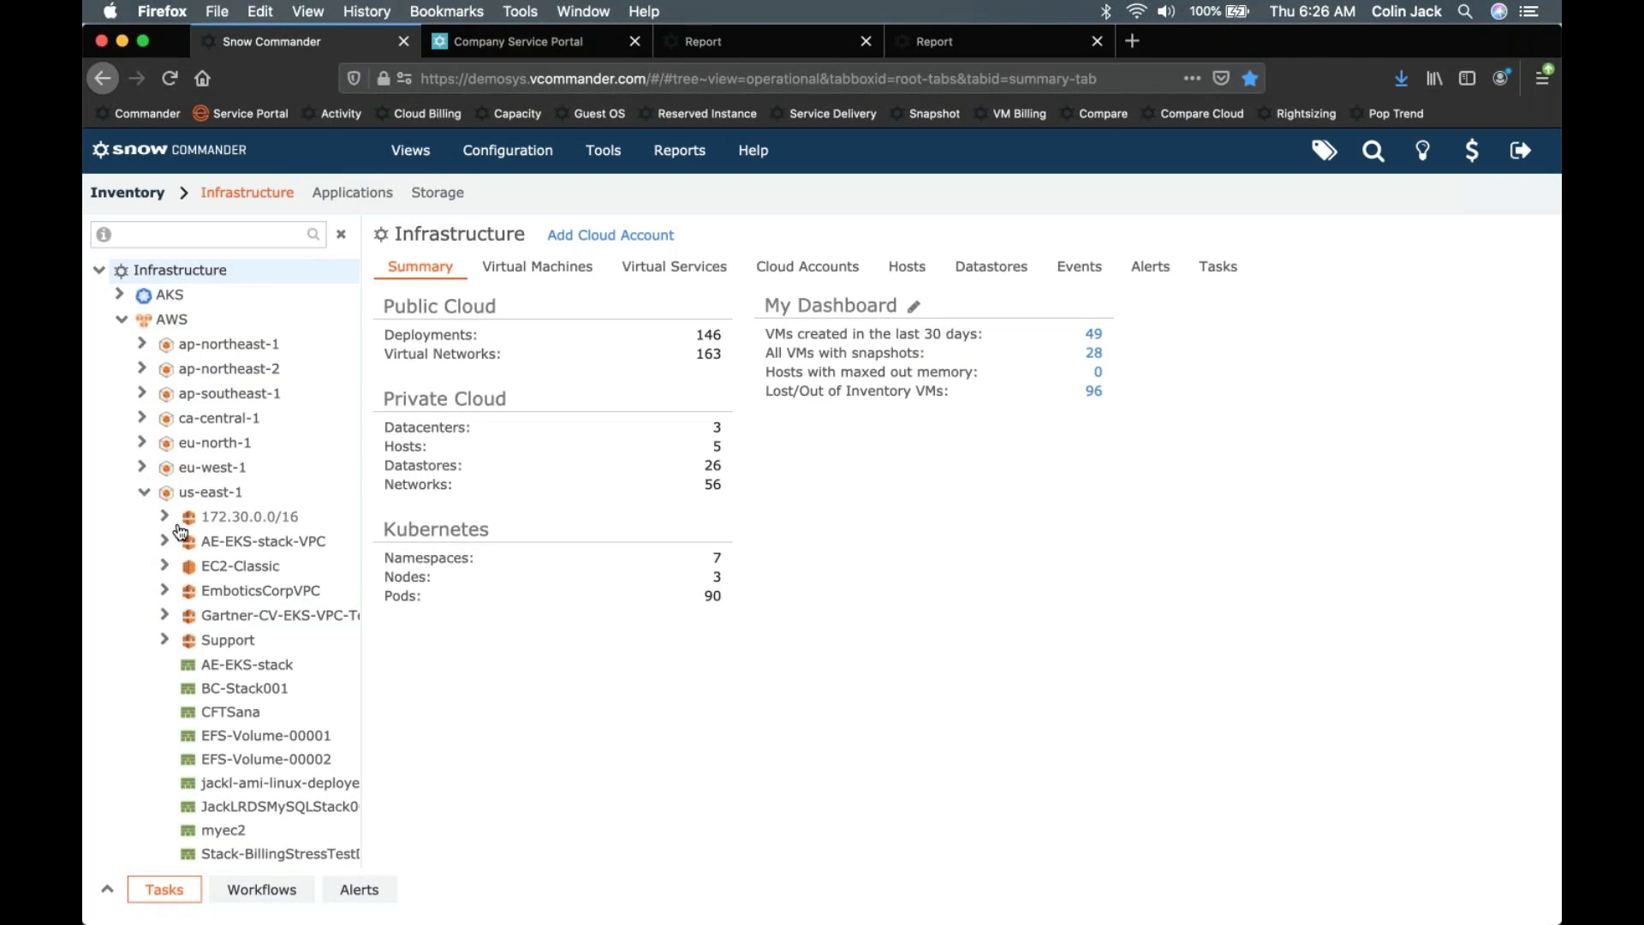
click(120, 319)
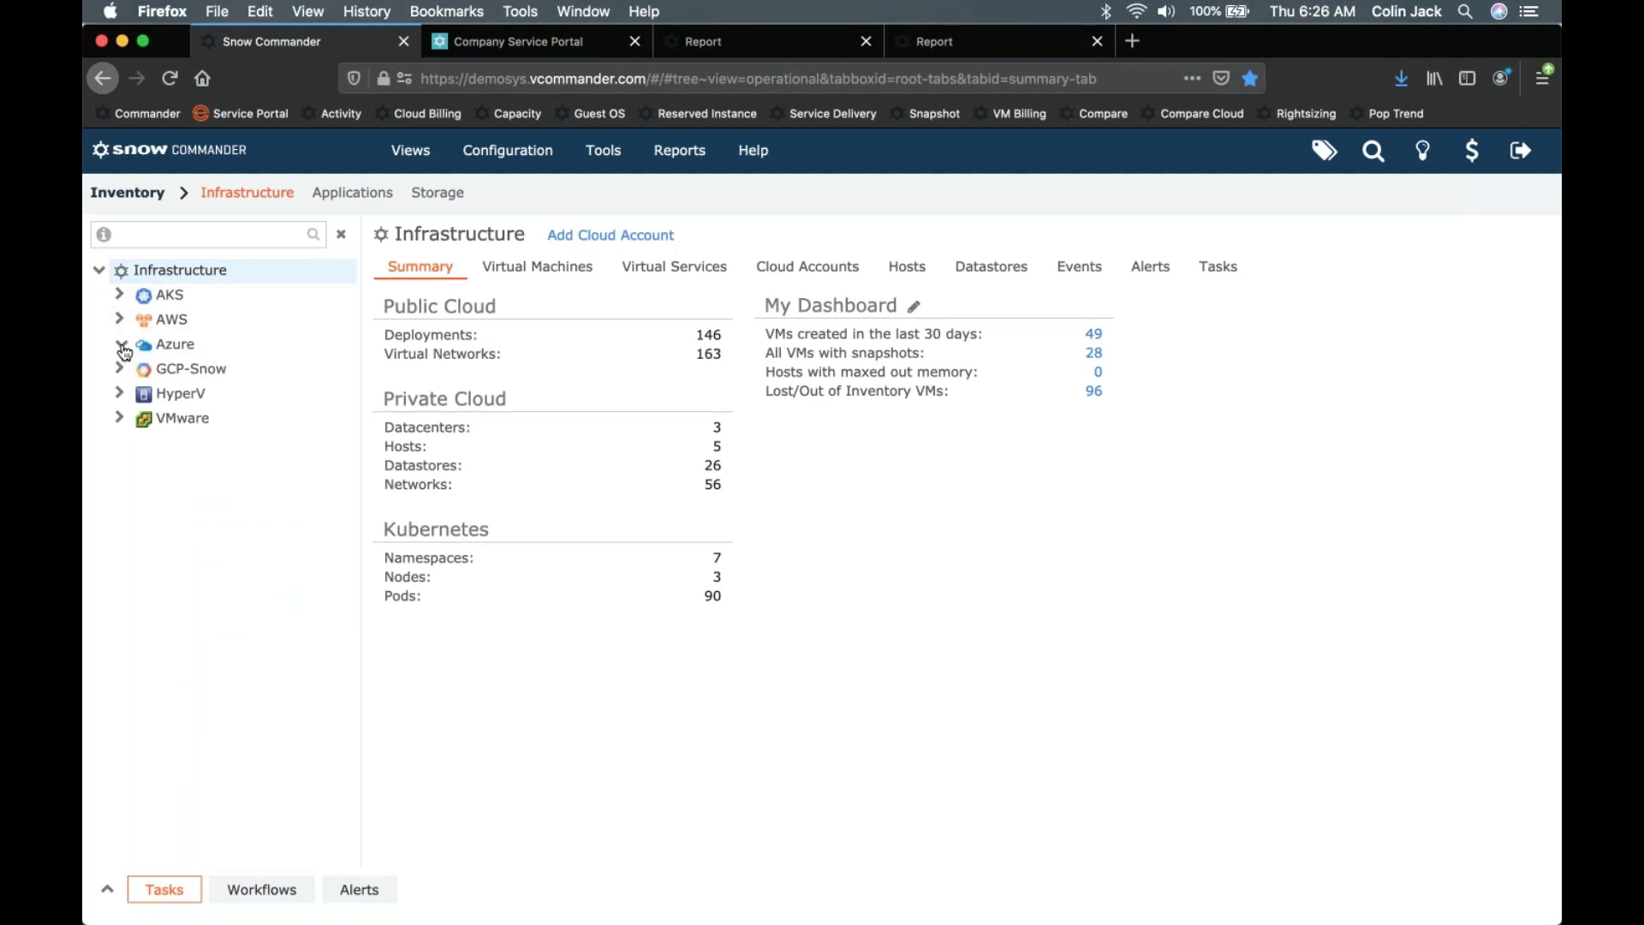
click(119, 343)
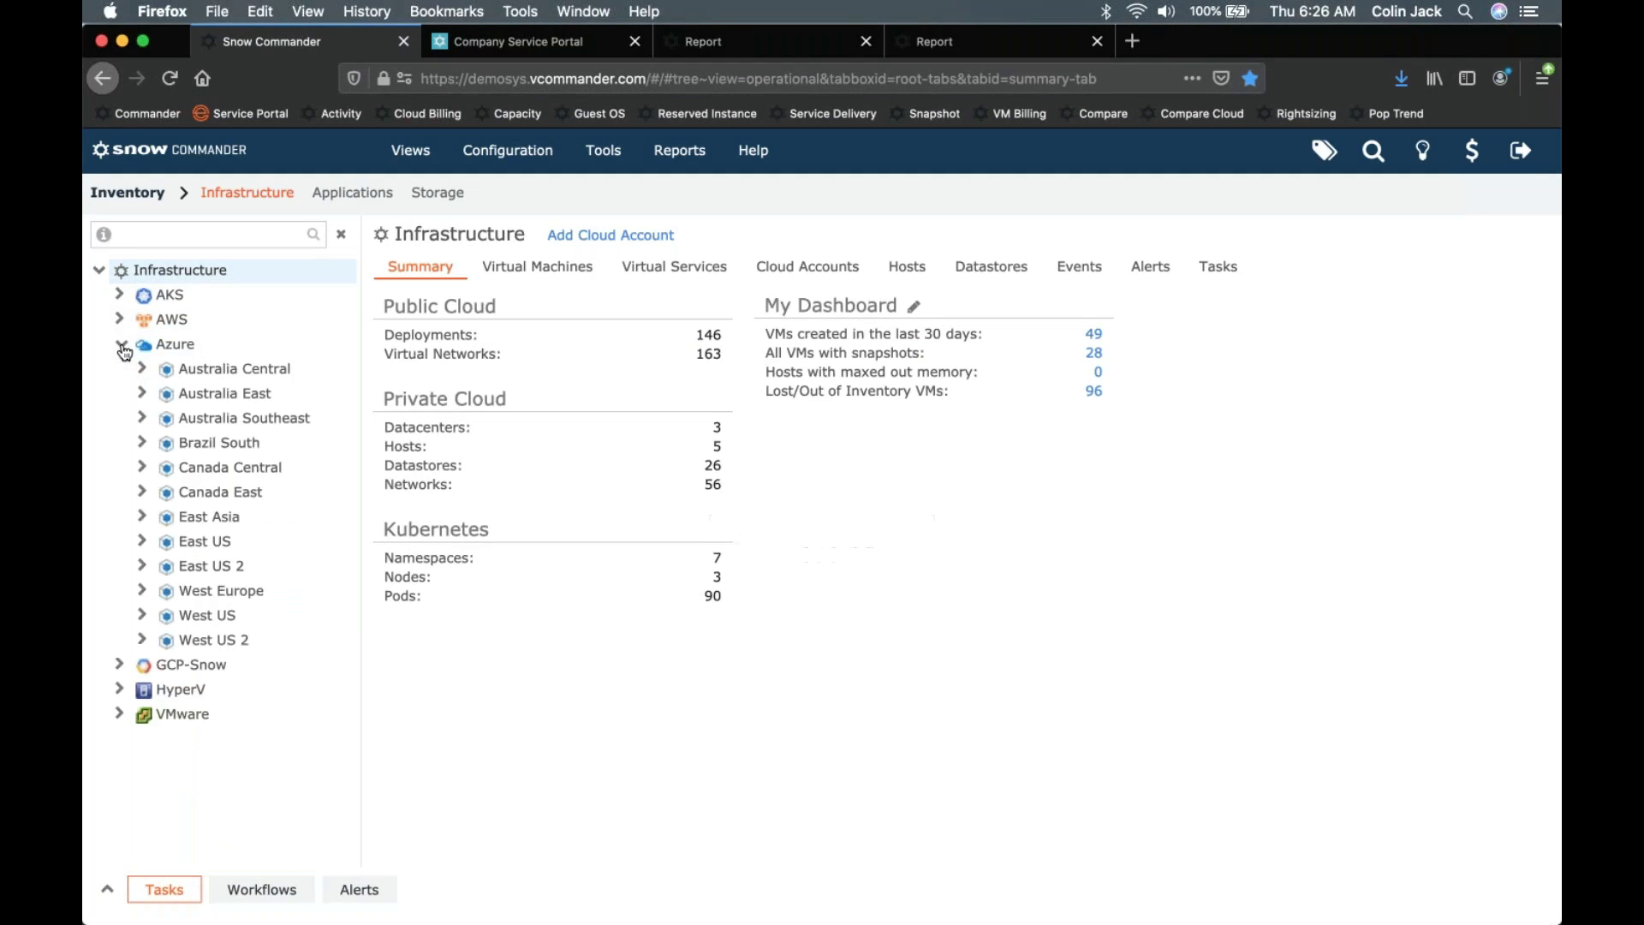
click(142, 542)
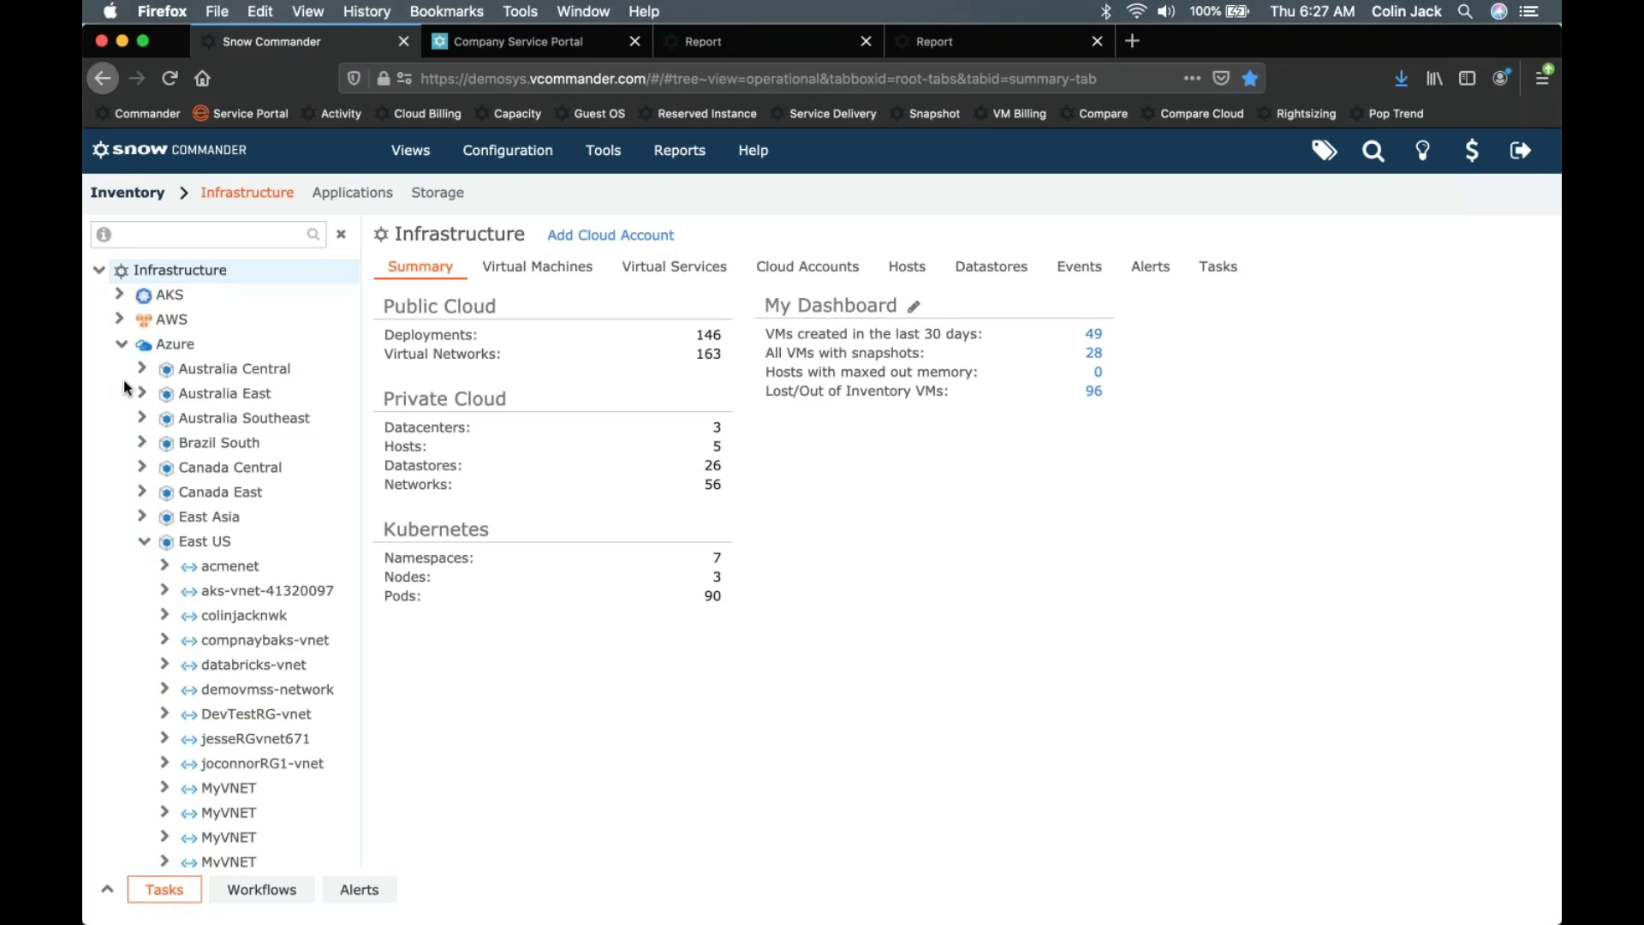
click(122, 344)
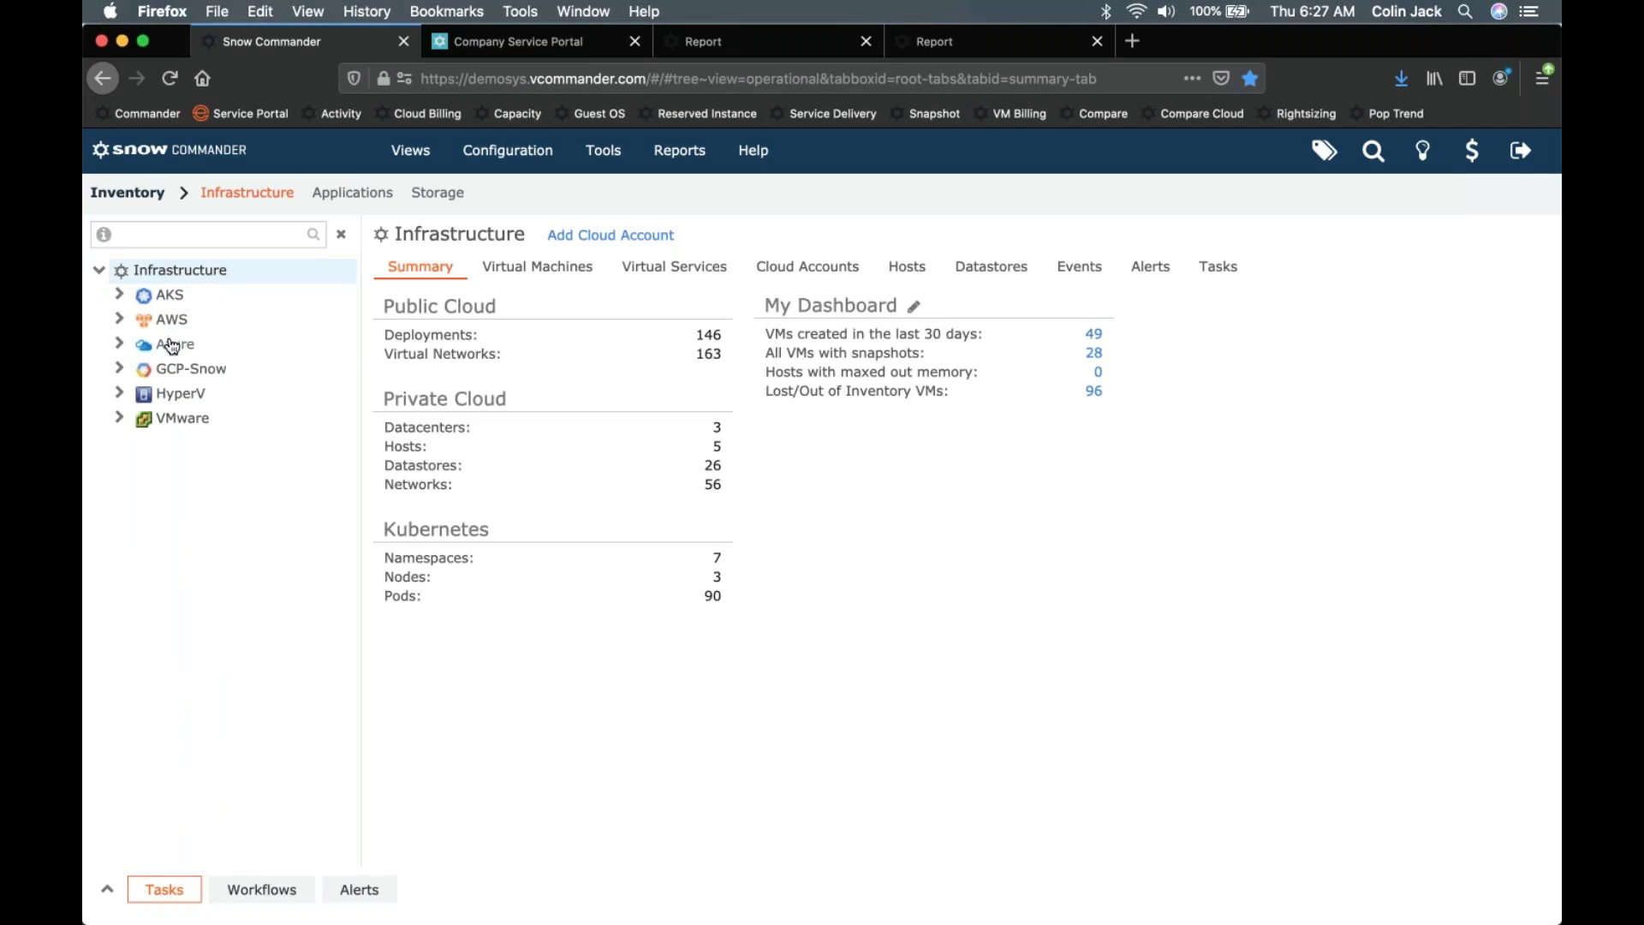
- Inspect the Azure cloud account's billing data retrieval settings and its available management actions without changing anything
click(171, 343)
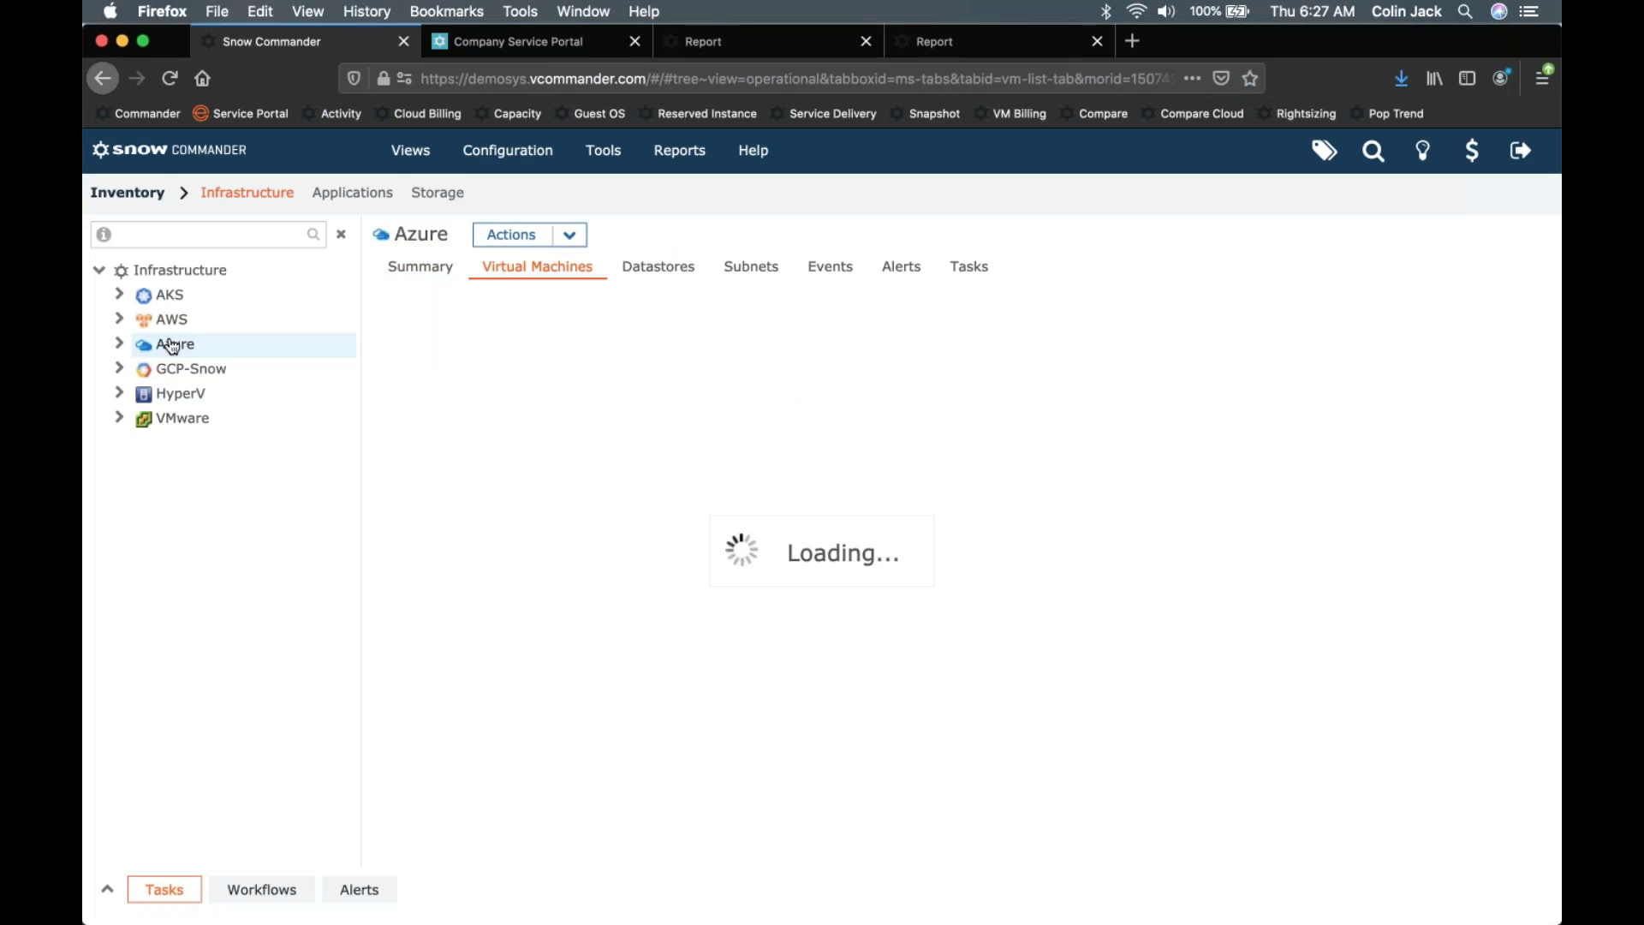
right_click(173, 346)
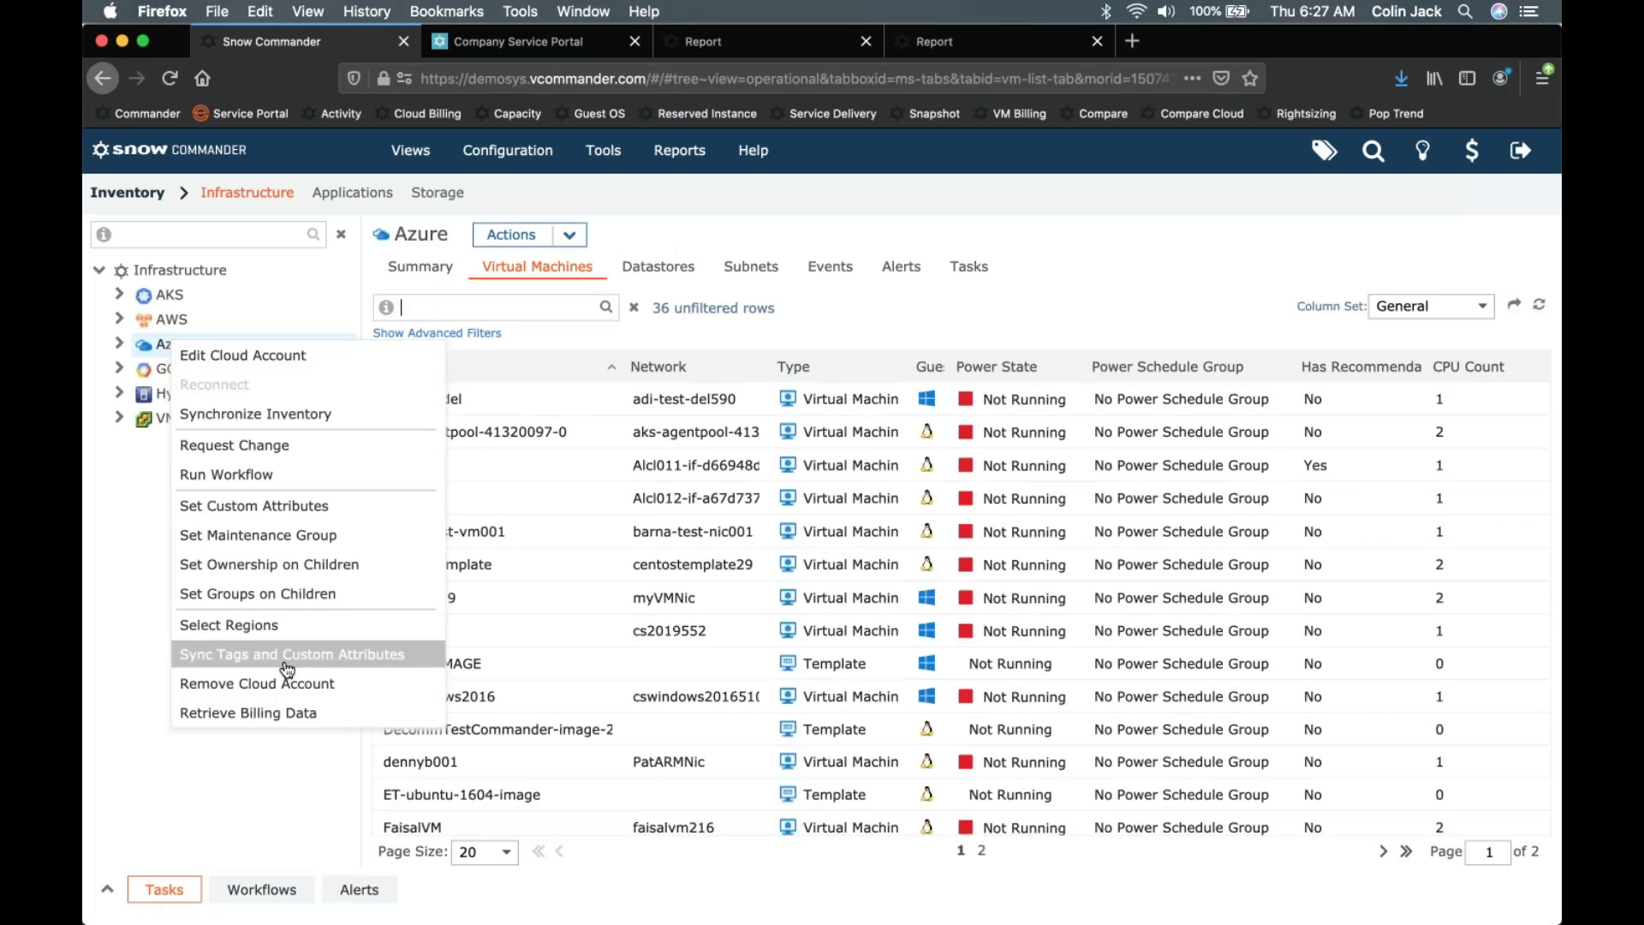
click(290, 722)
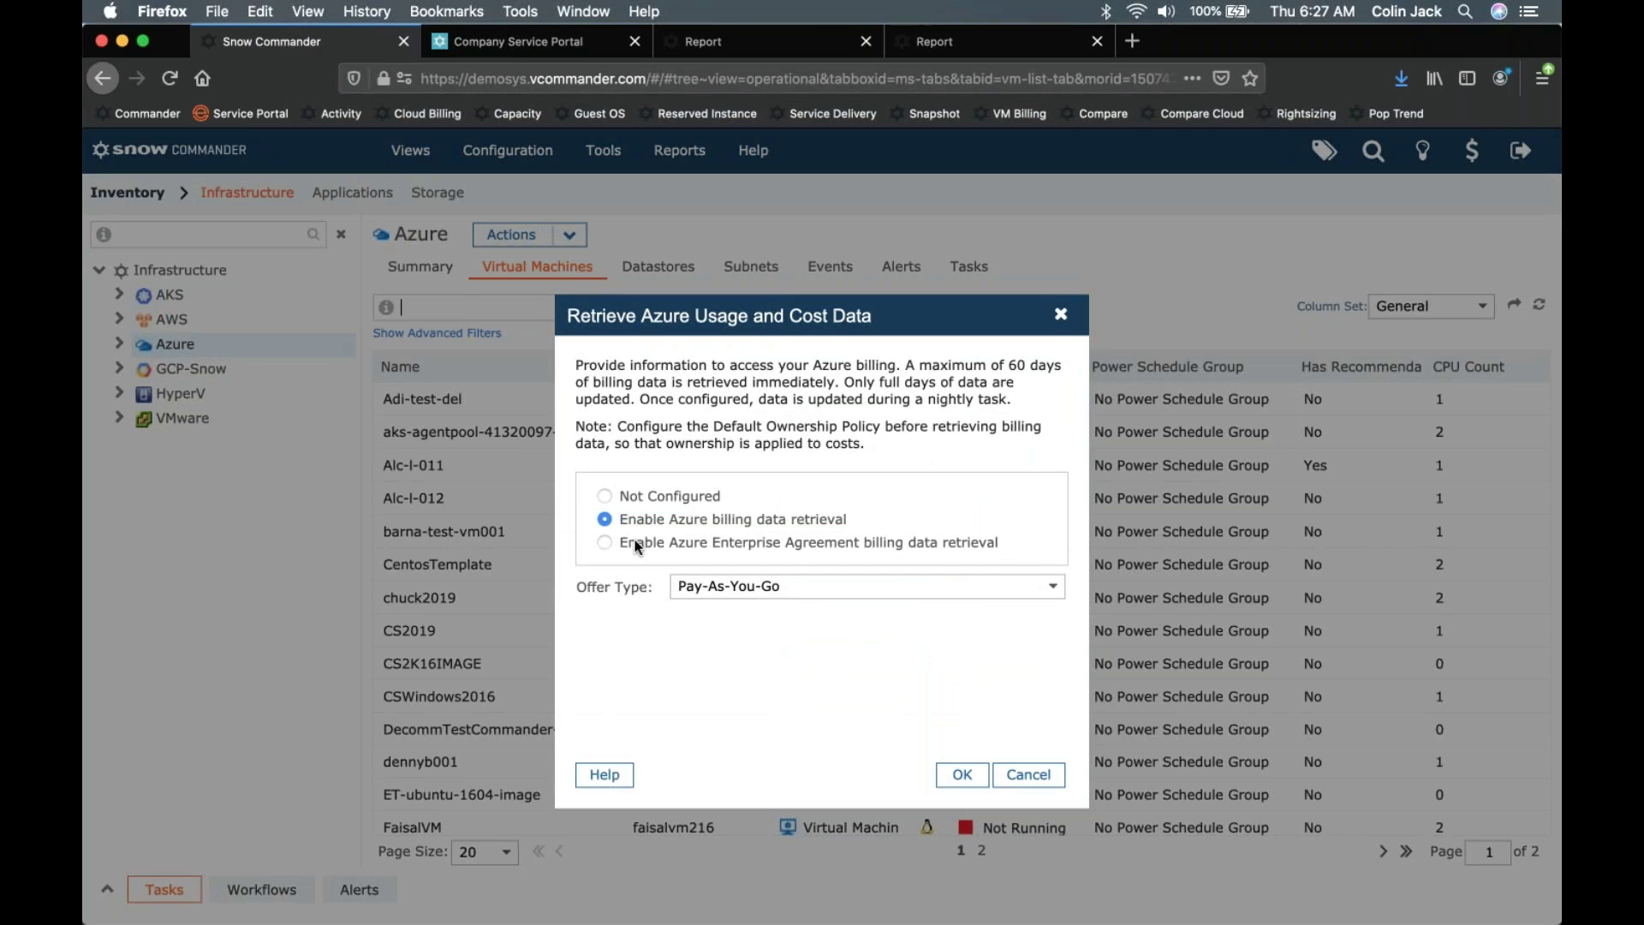
click(1043, 779)
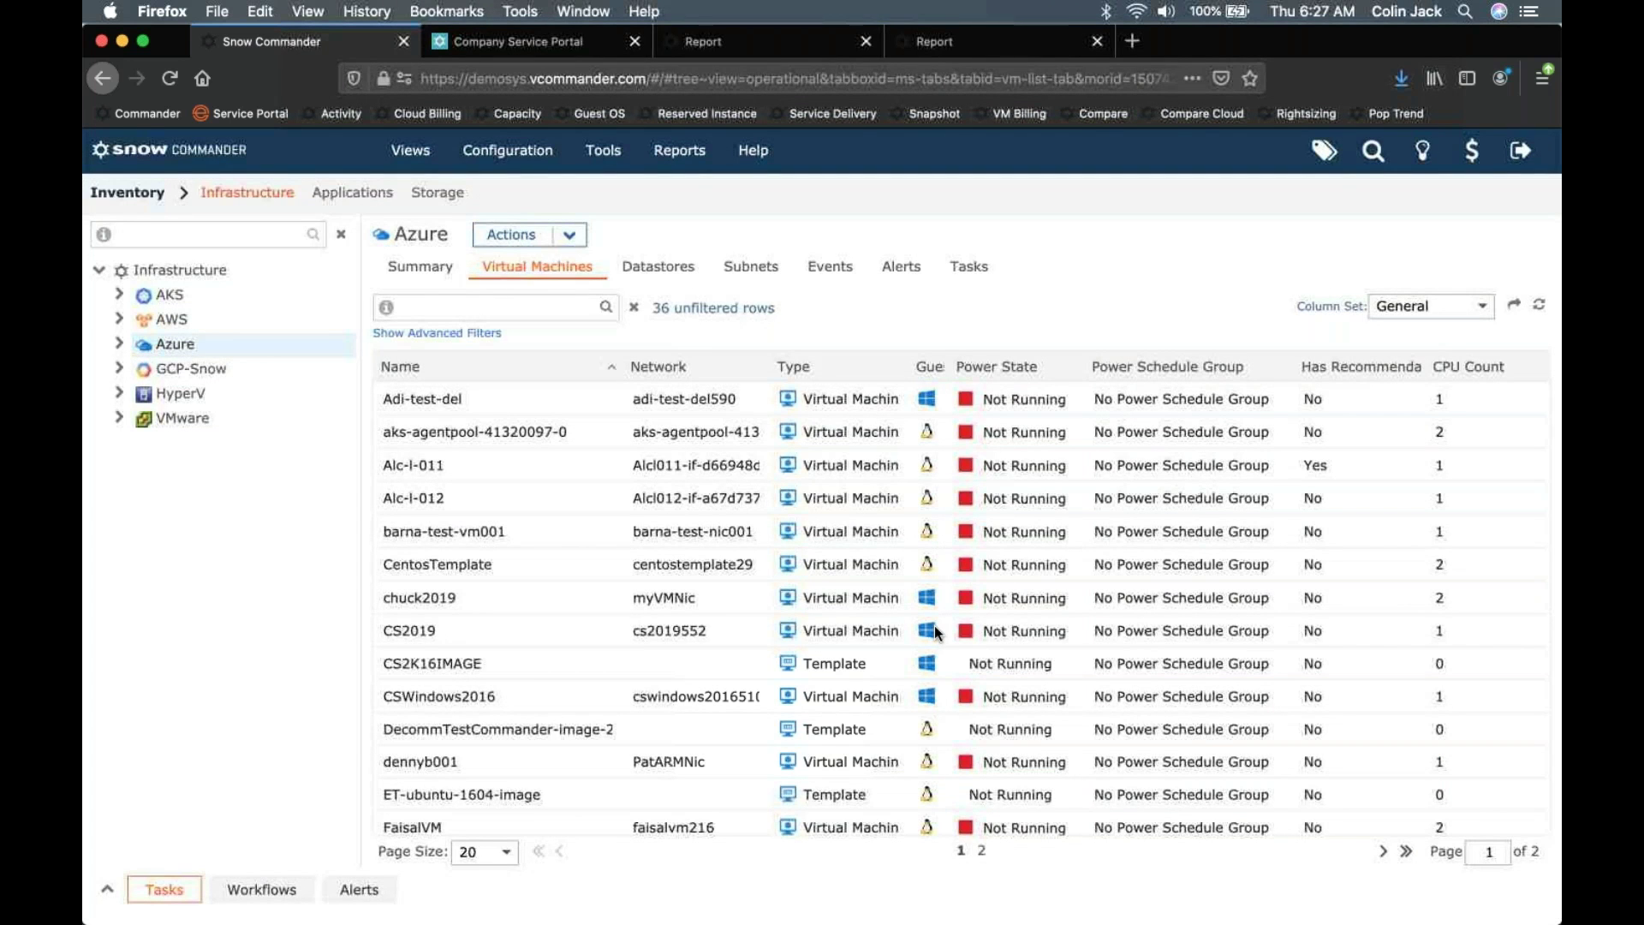
right_click(182, 344)
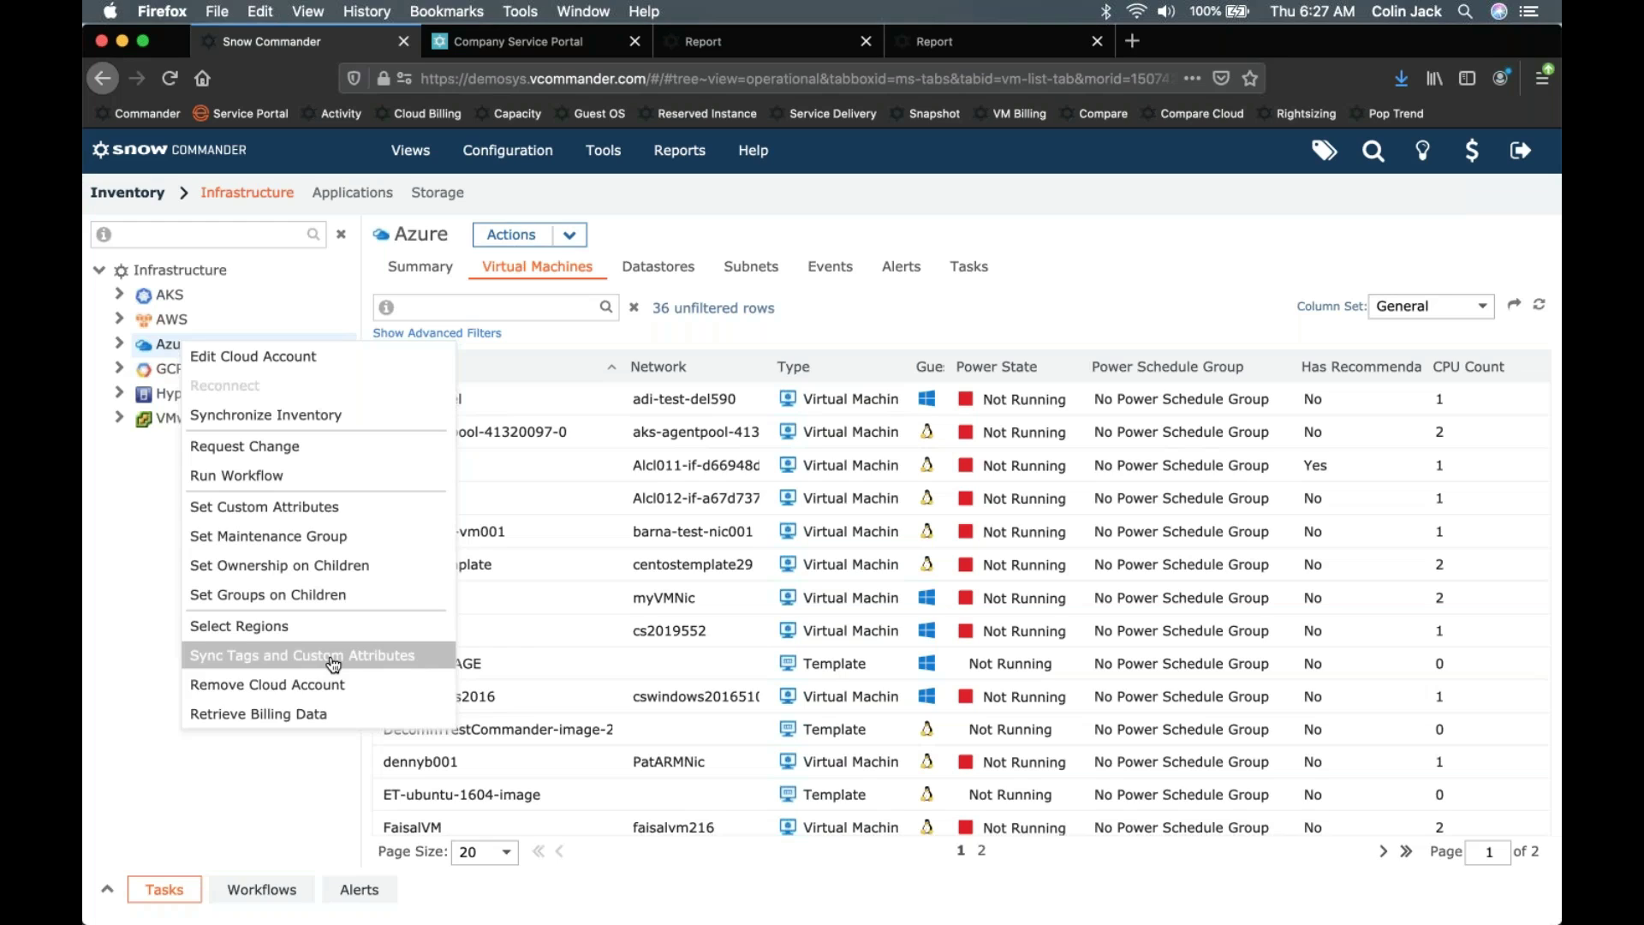
click(1234, 197)
- Examine the Cost Analytics summary: daily and month-to-date costs, most expensive cloud accounts, organizations and service types, and recommended savings
click(1471, 155)
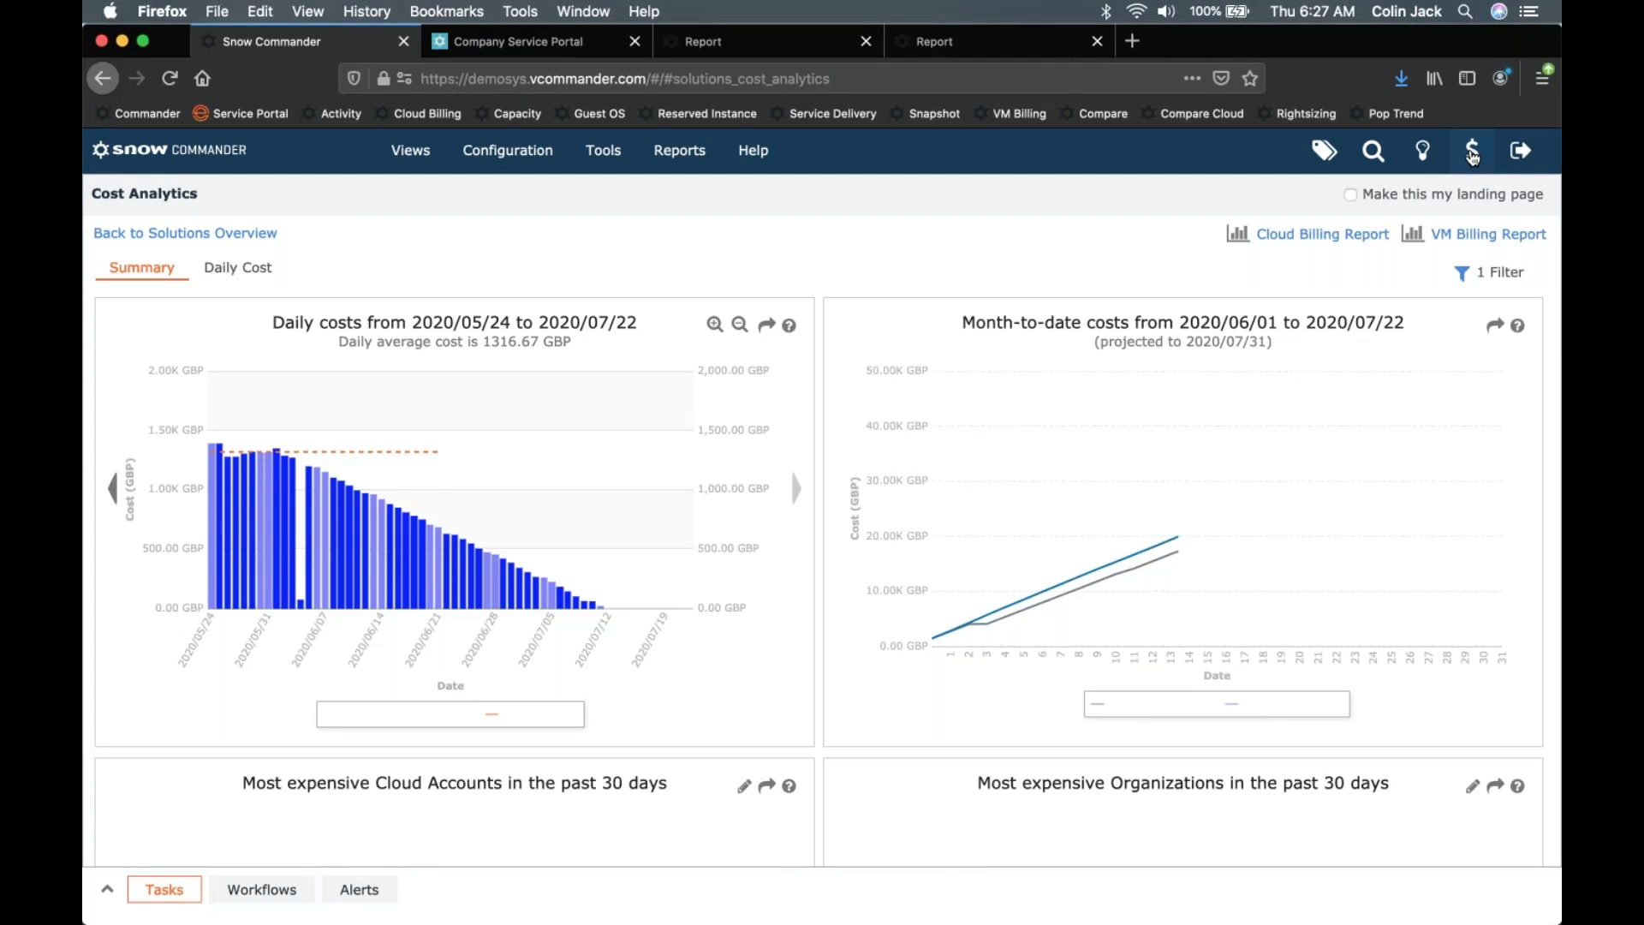
mouse_move(419, 474)
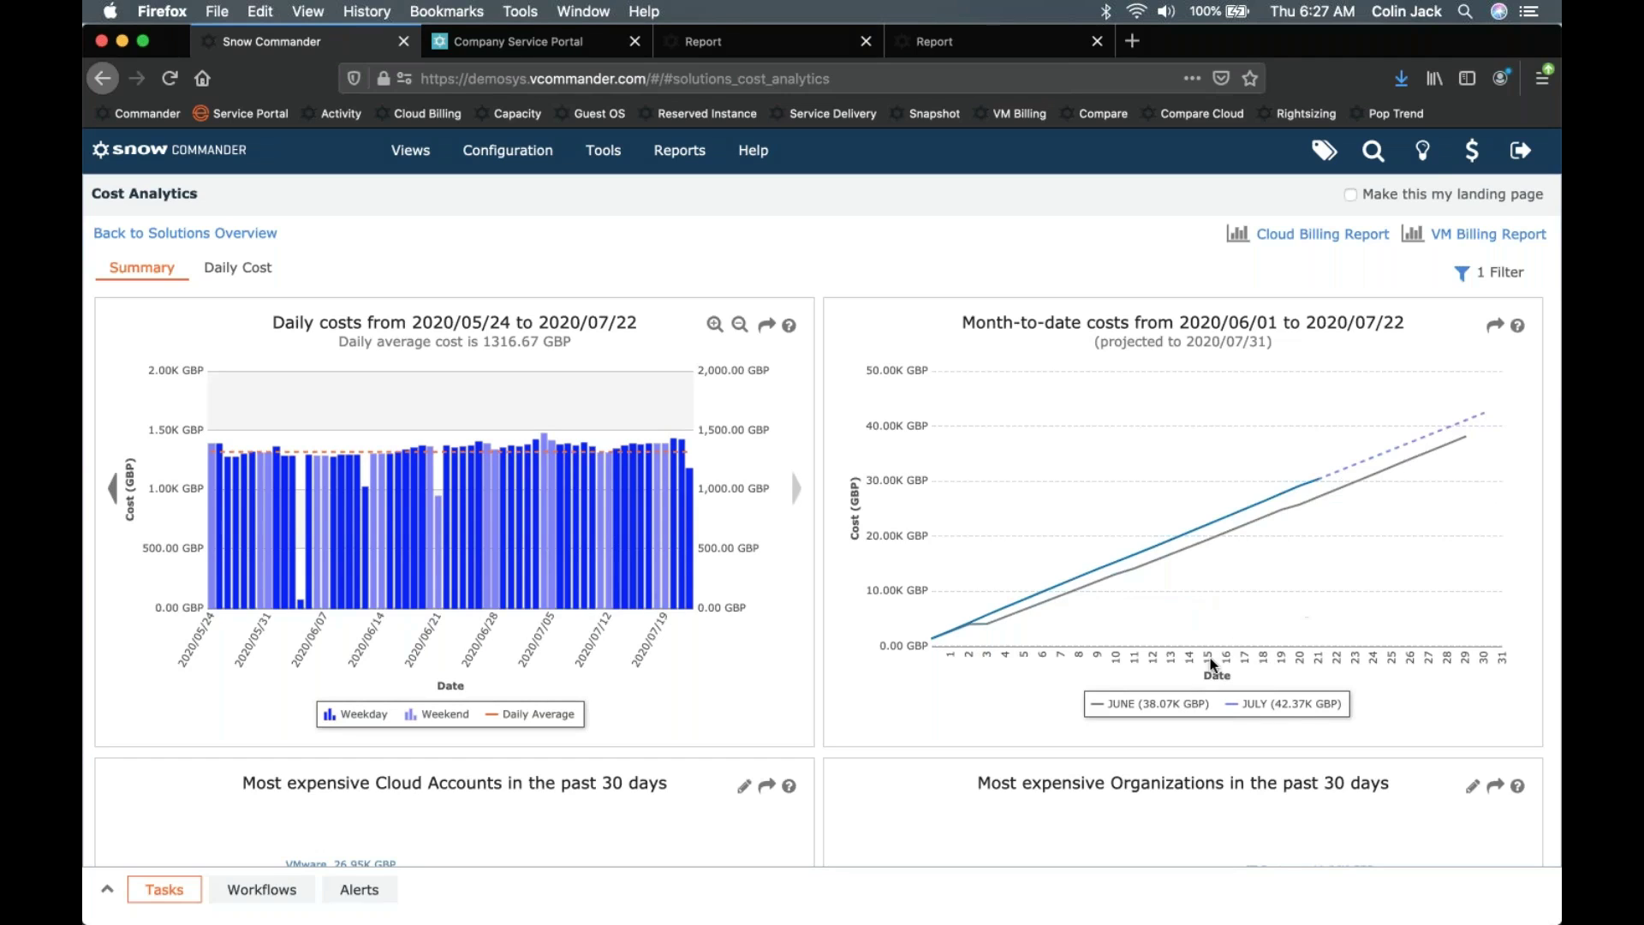
scroll(1212, 665, down, 3)
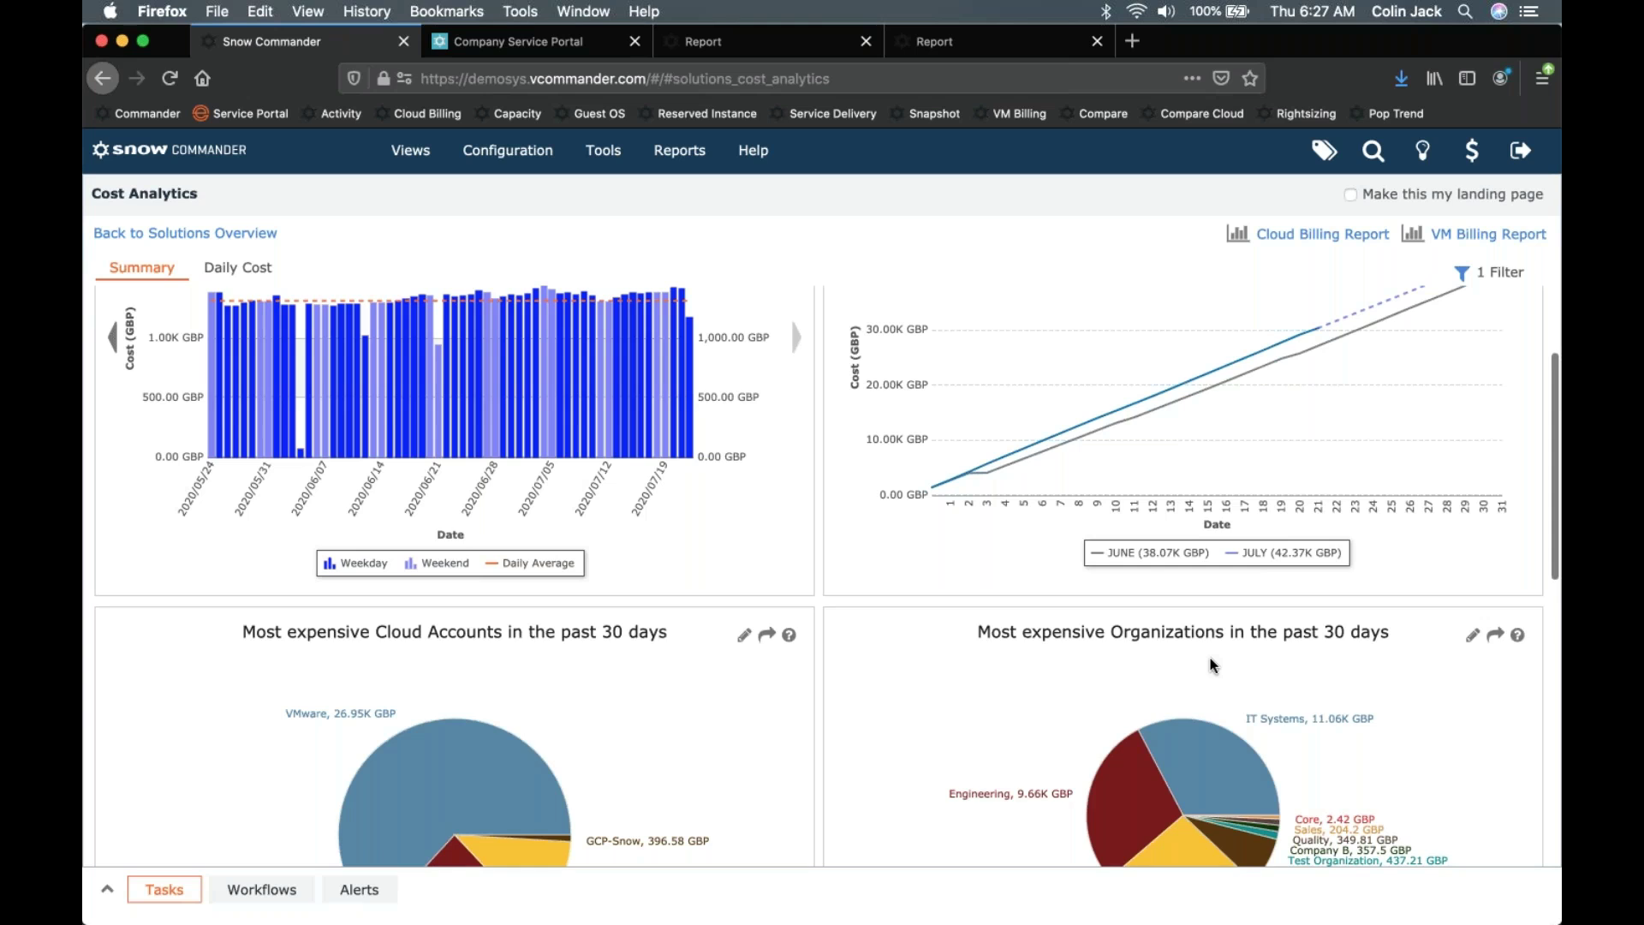
scroll(1211, 665, down, 4)
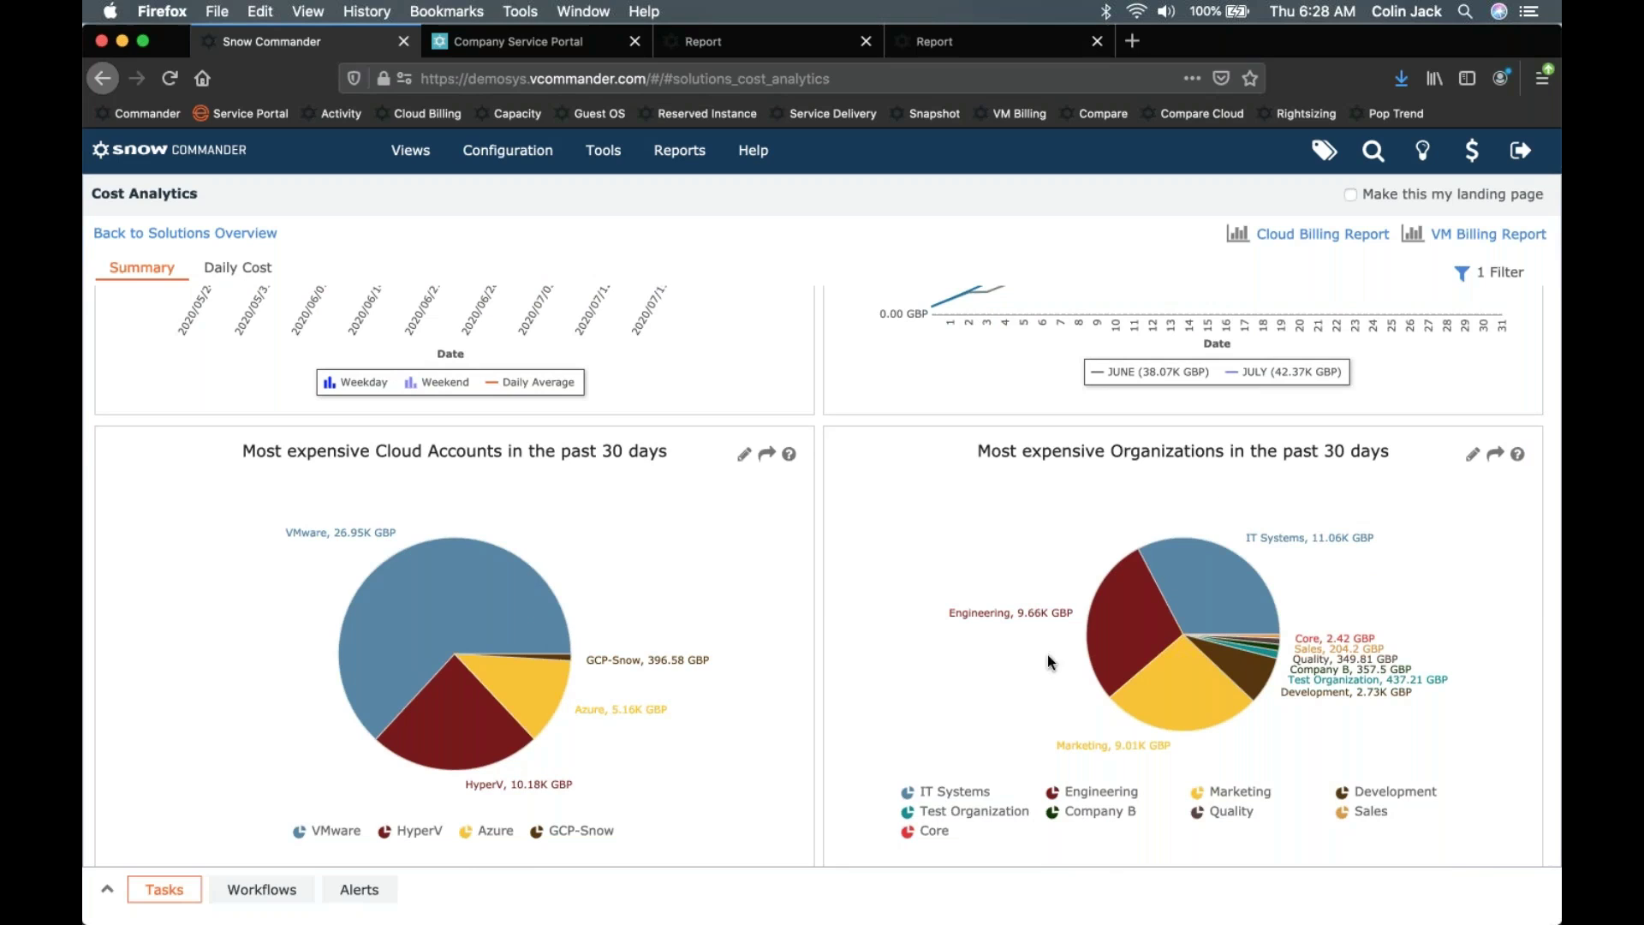
mouse_move(1103, 597)
mouse_move(1221, 553)
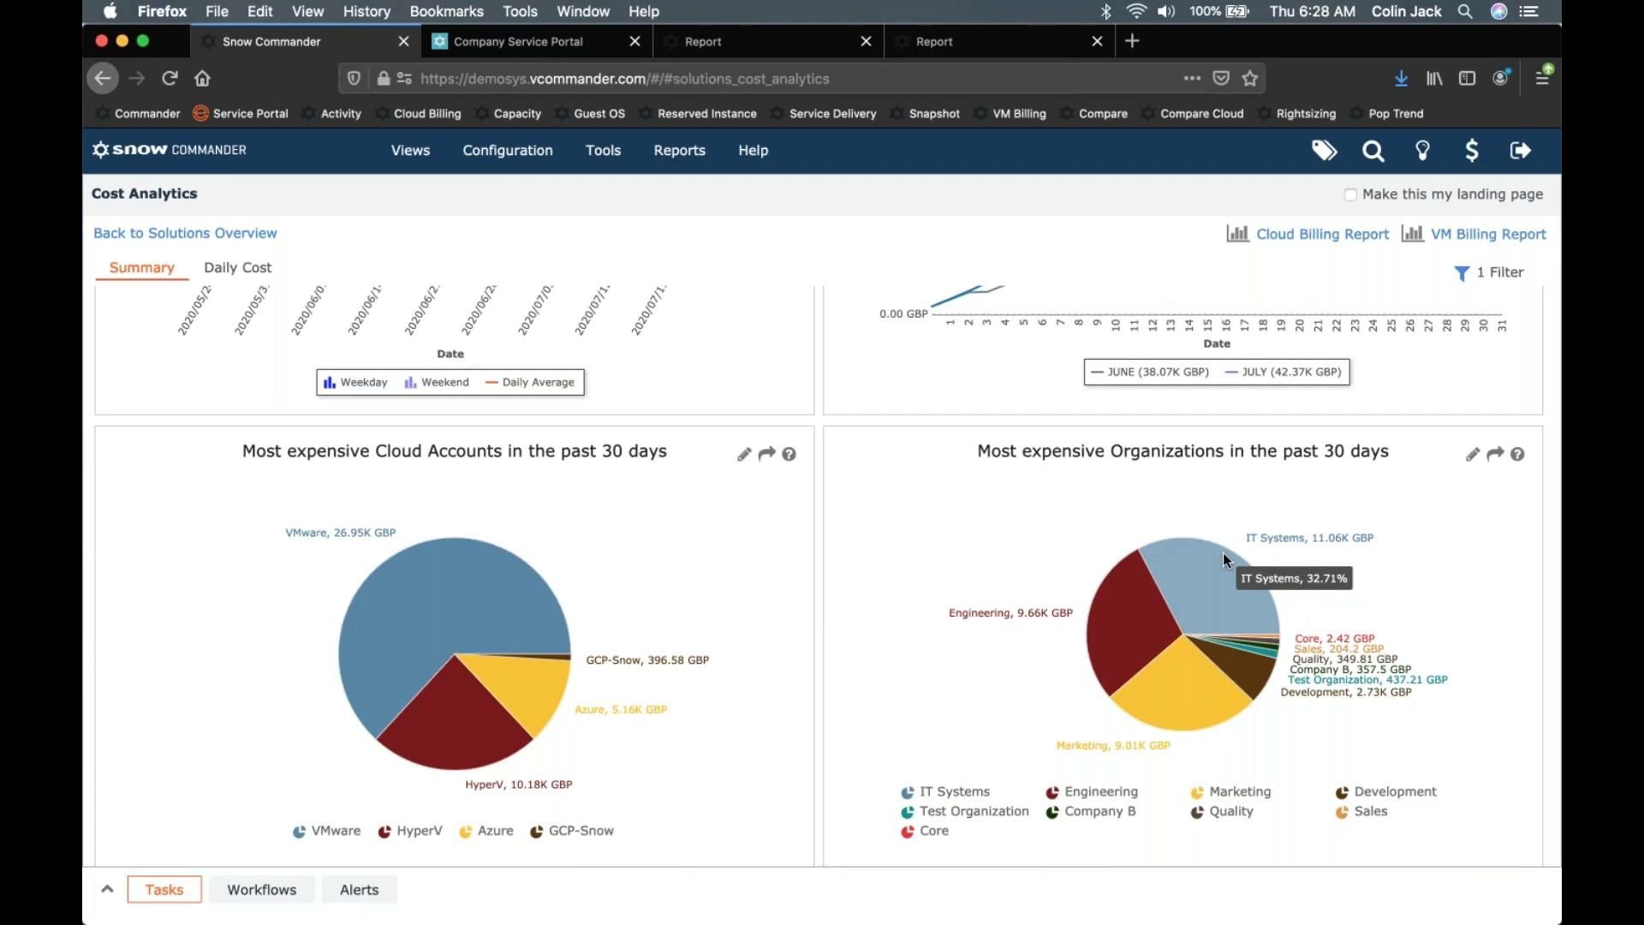
scroll(1223, 552, down, 1)
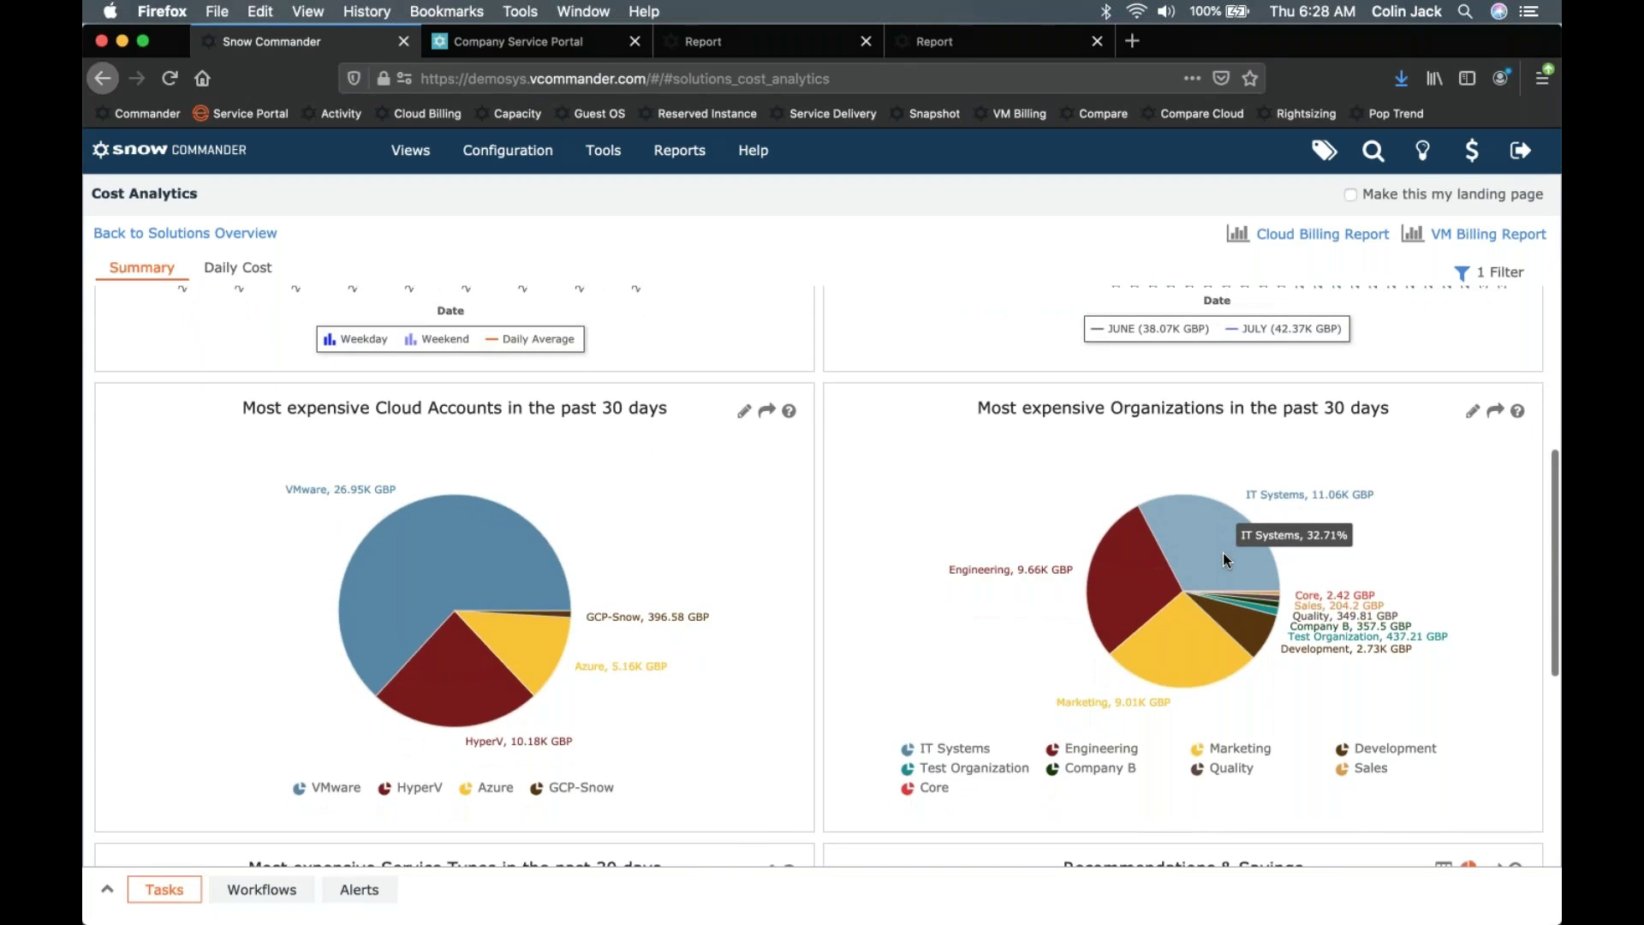
scroll(1223, 553, down, 5)
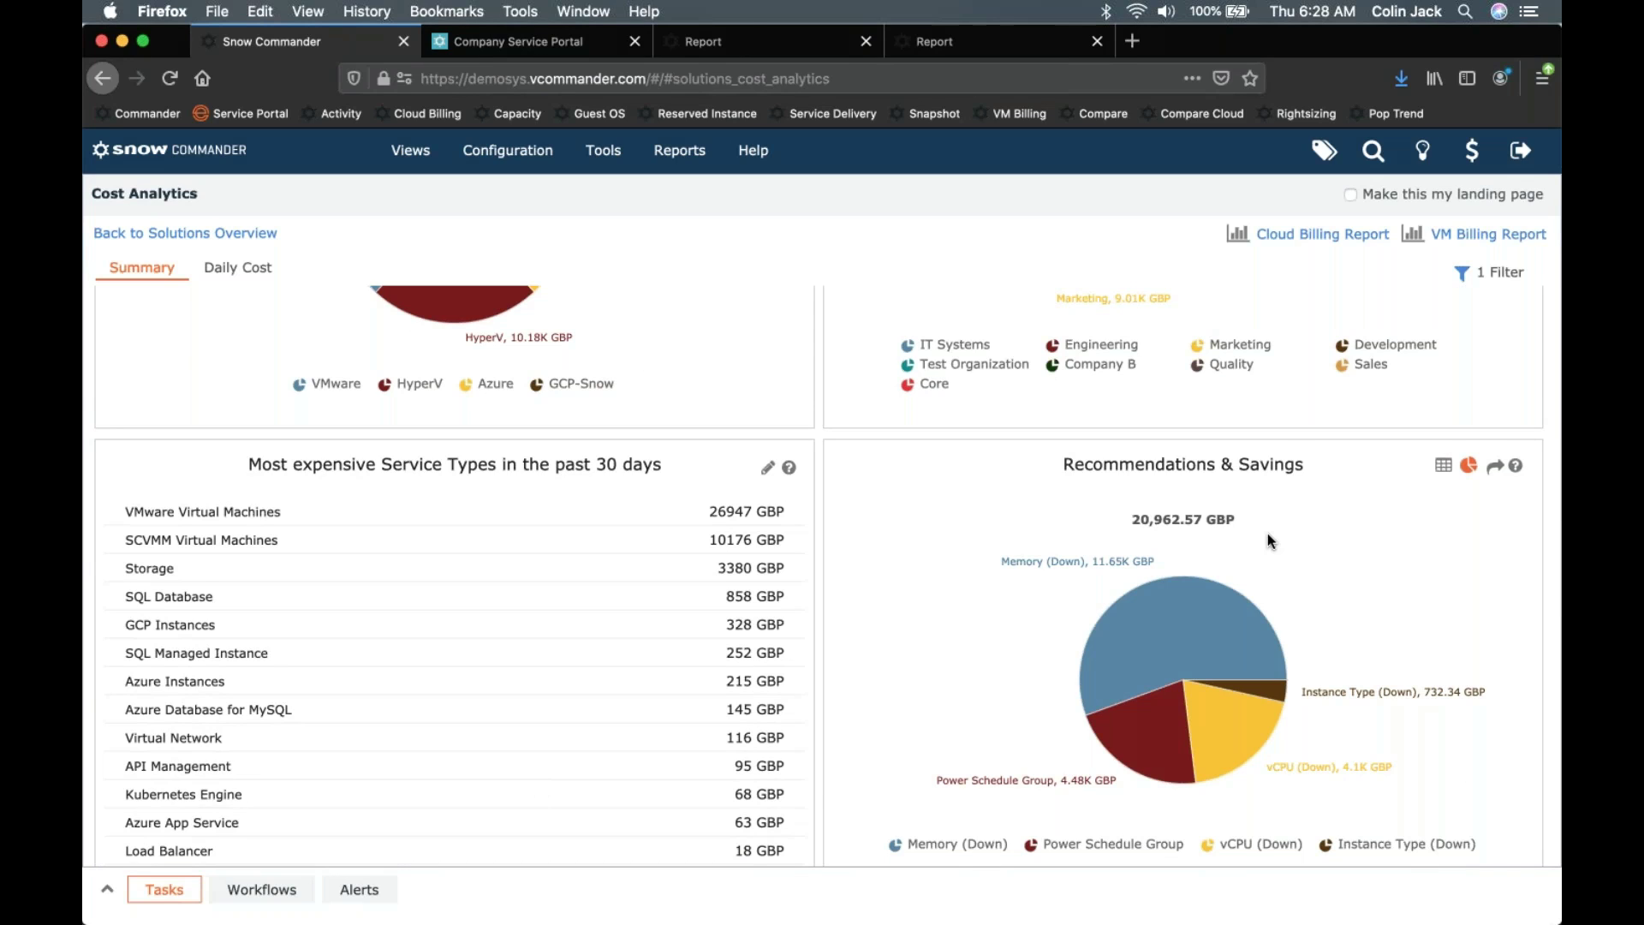
scroll(1267, 537, down, 1)
mouse_move(1277, 662)
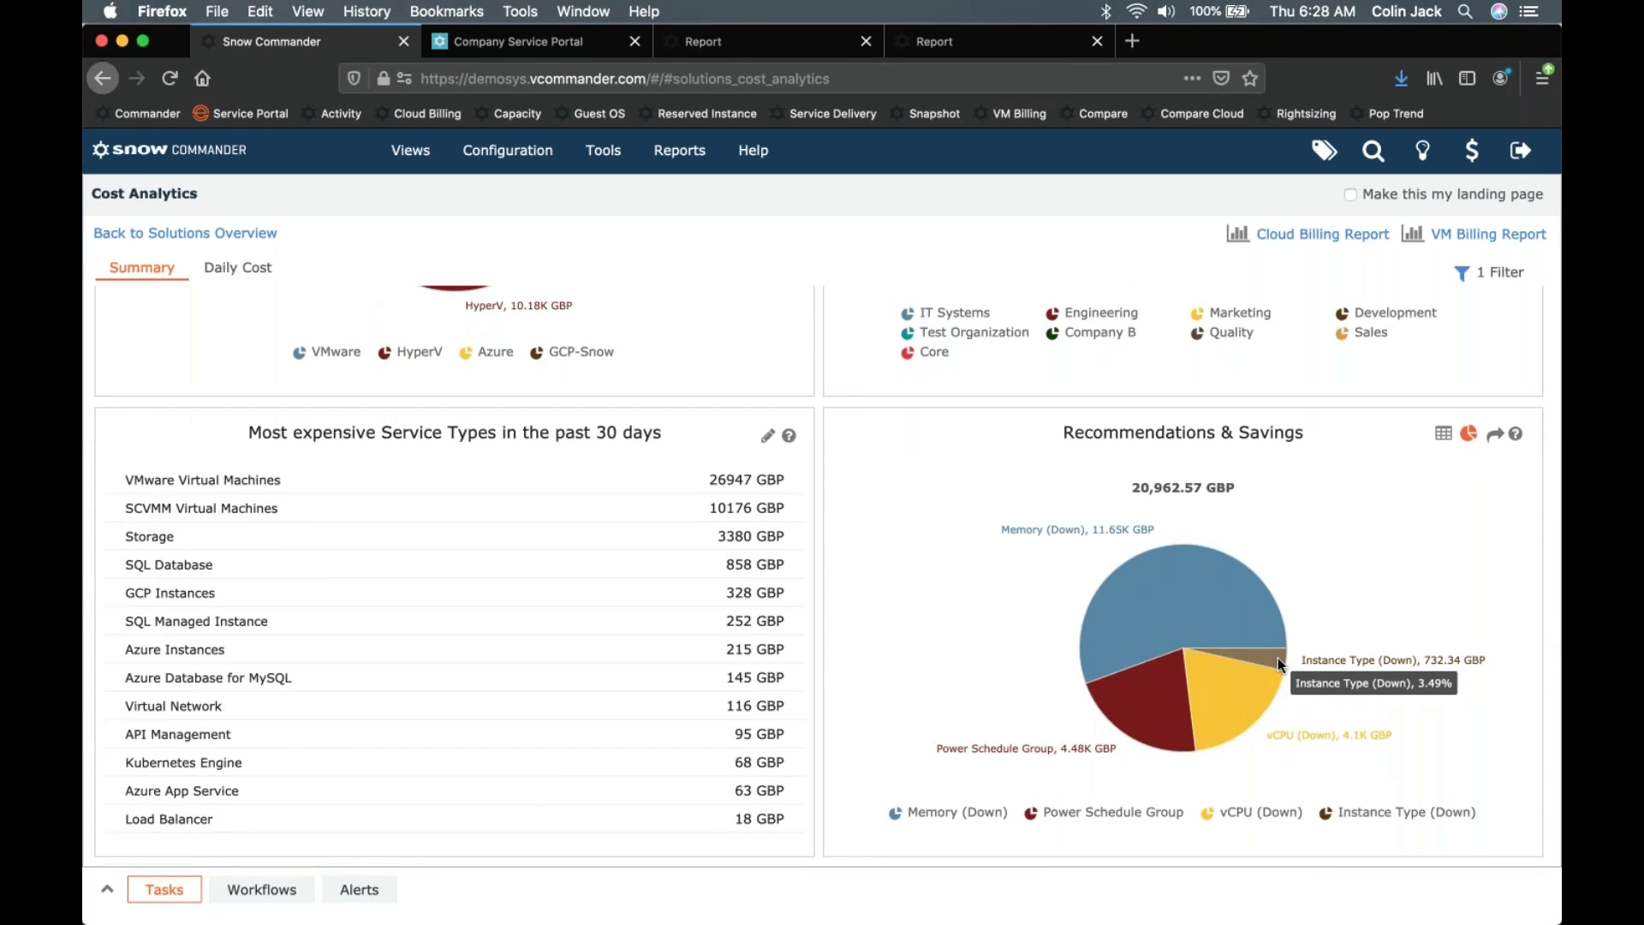
- Examine the Instance Type (Down) recommendation for VMw-099 and the options for applying it, cancelling without applying
click(1277, 657)
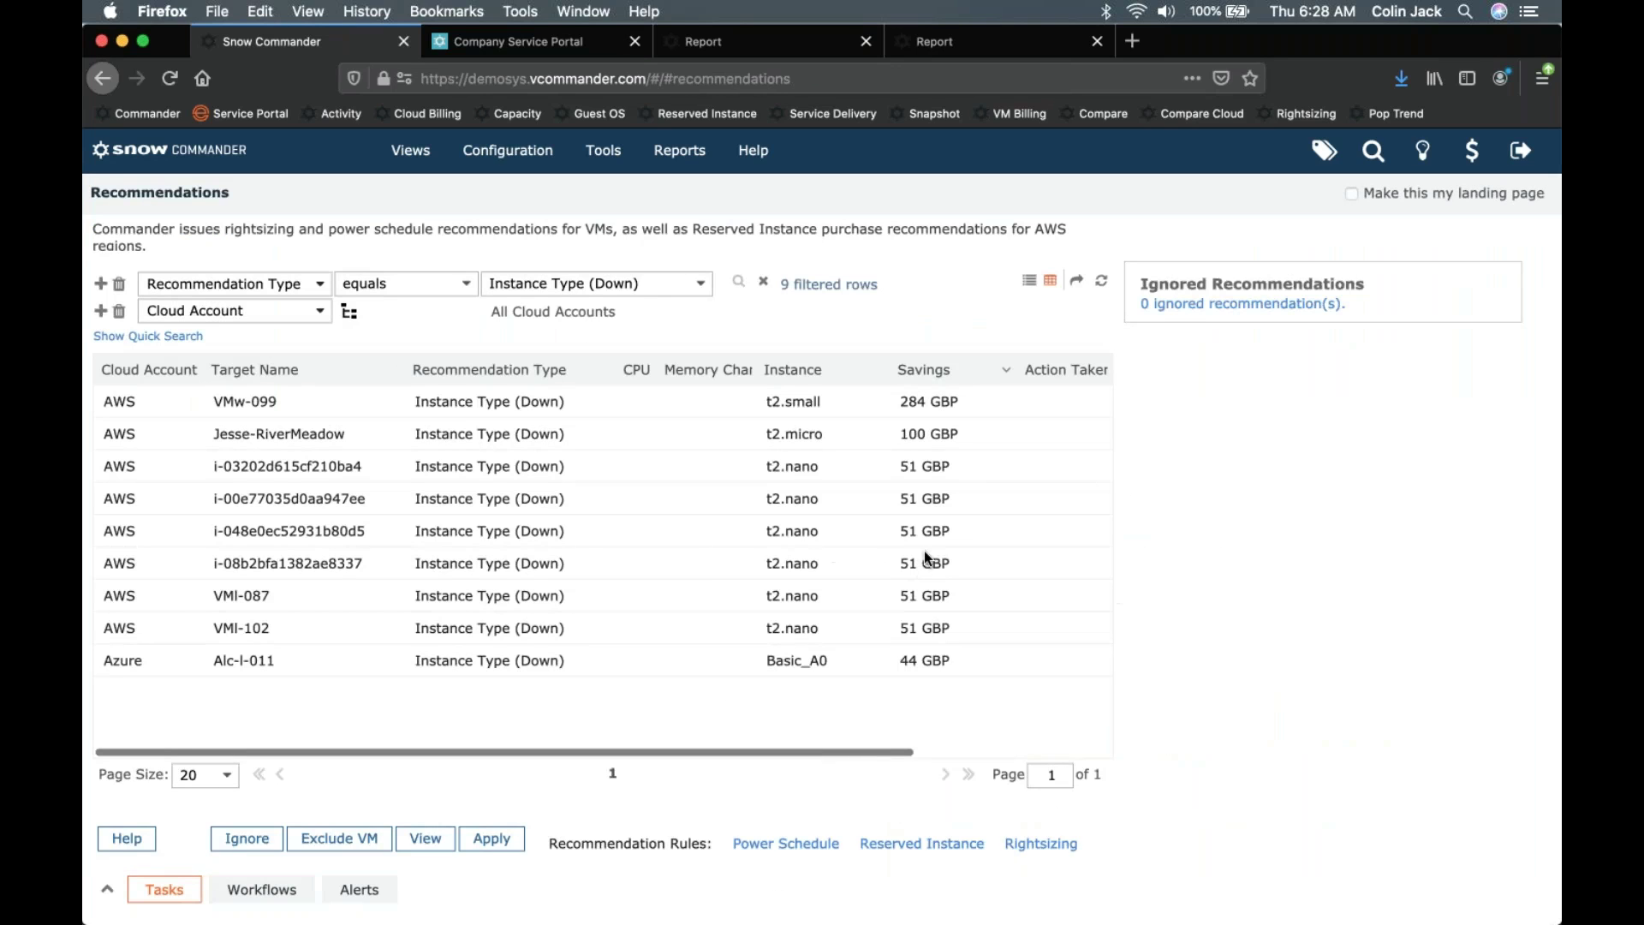
scroll(637, 404, right, 1)
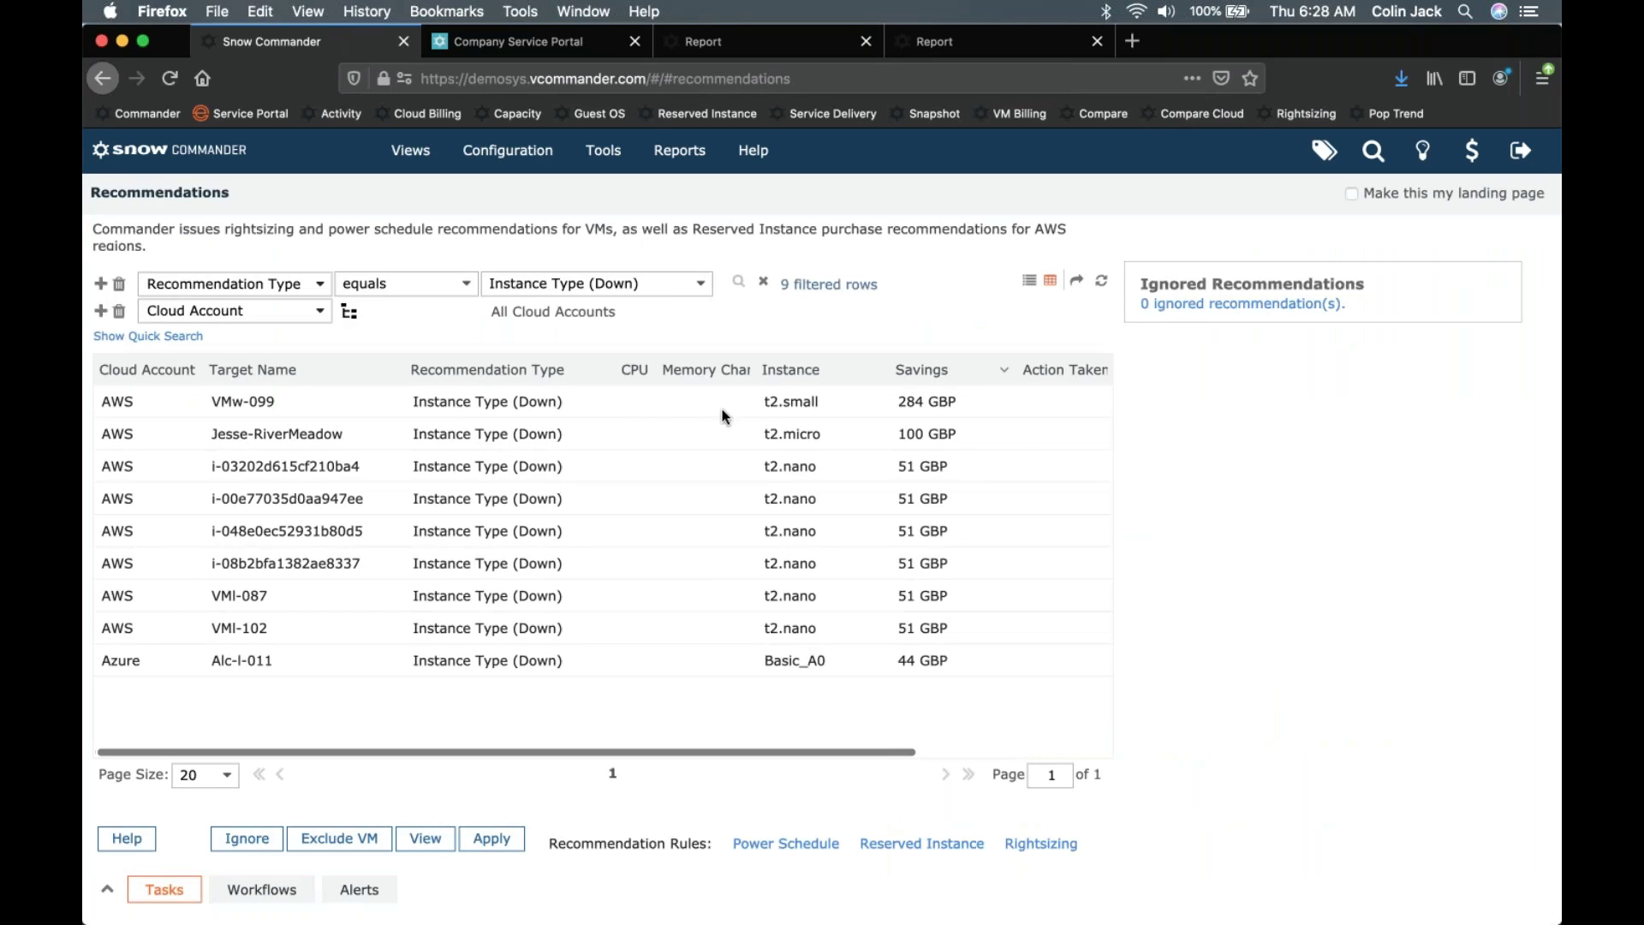
click(637, 399)
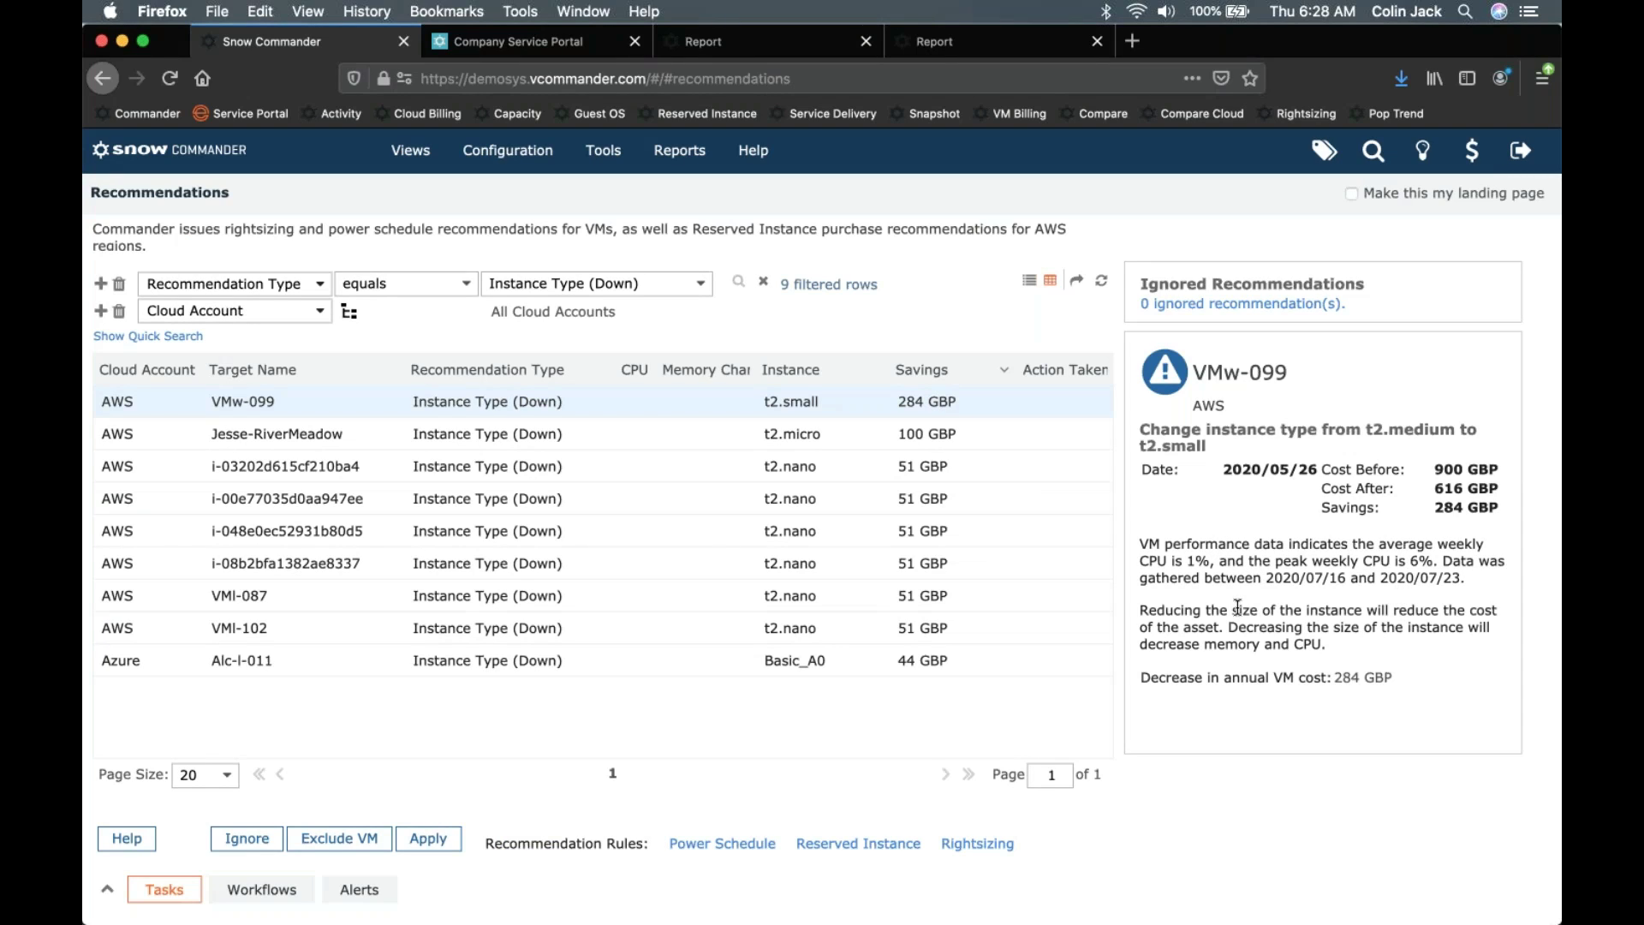
click(446, 837)
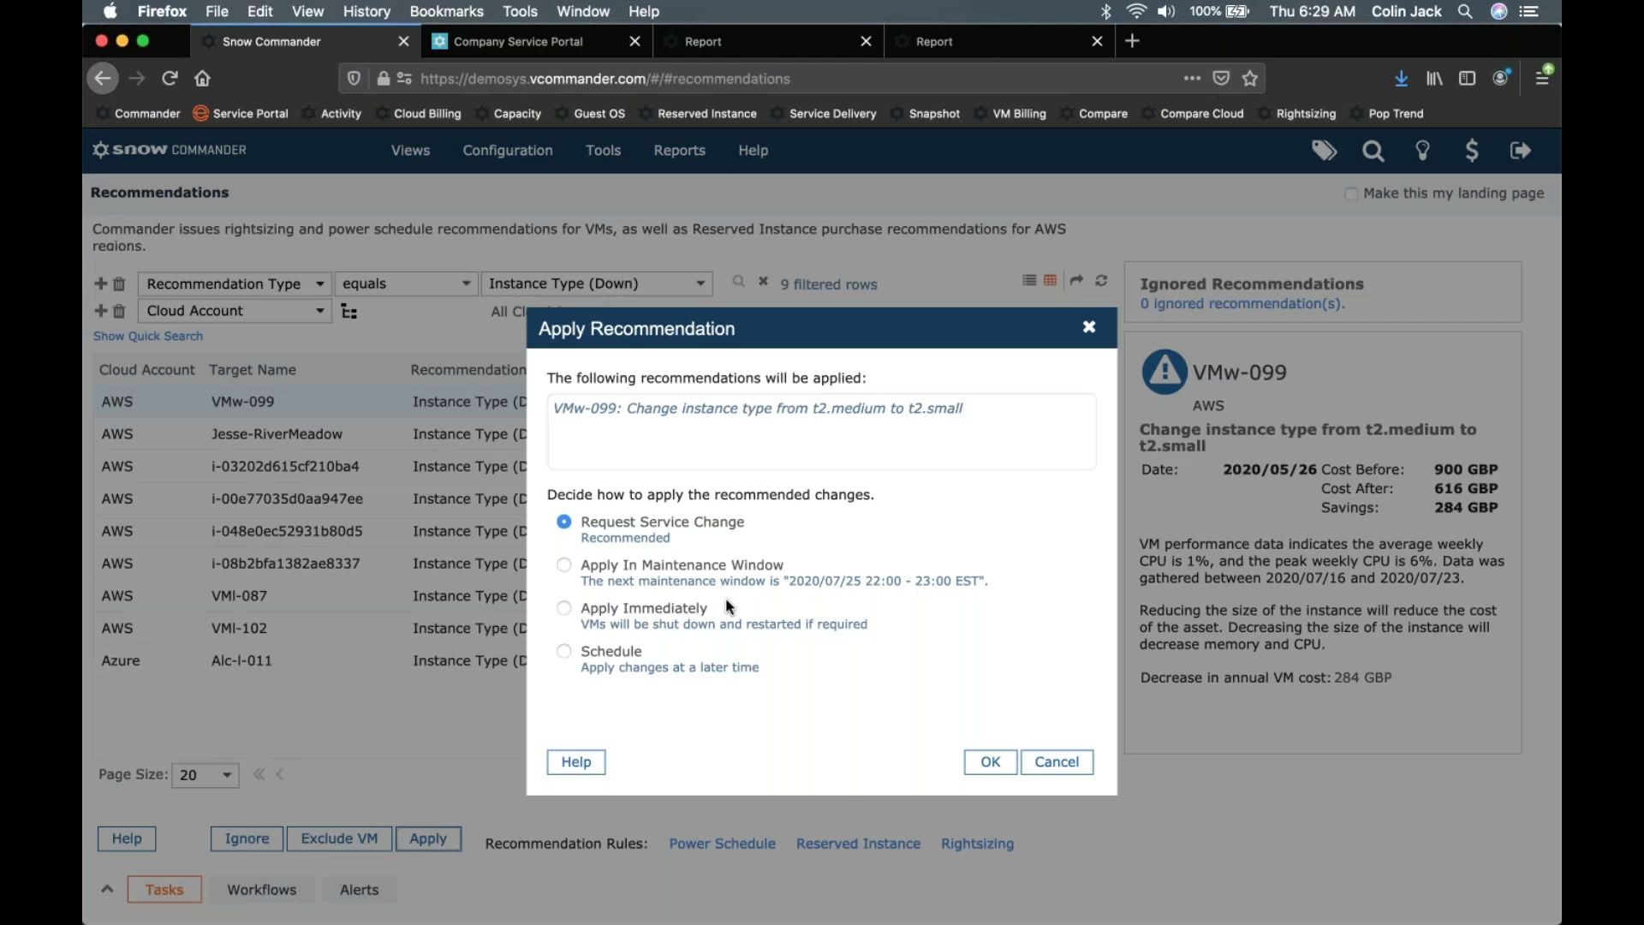
click(1074, 765)
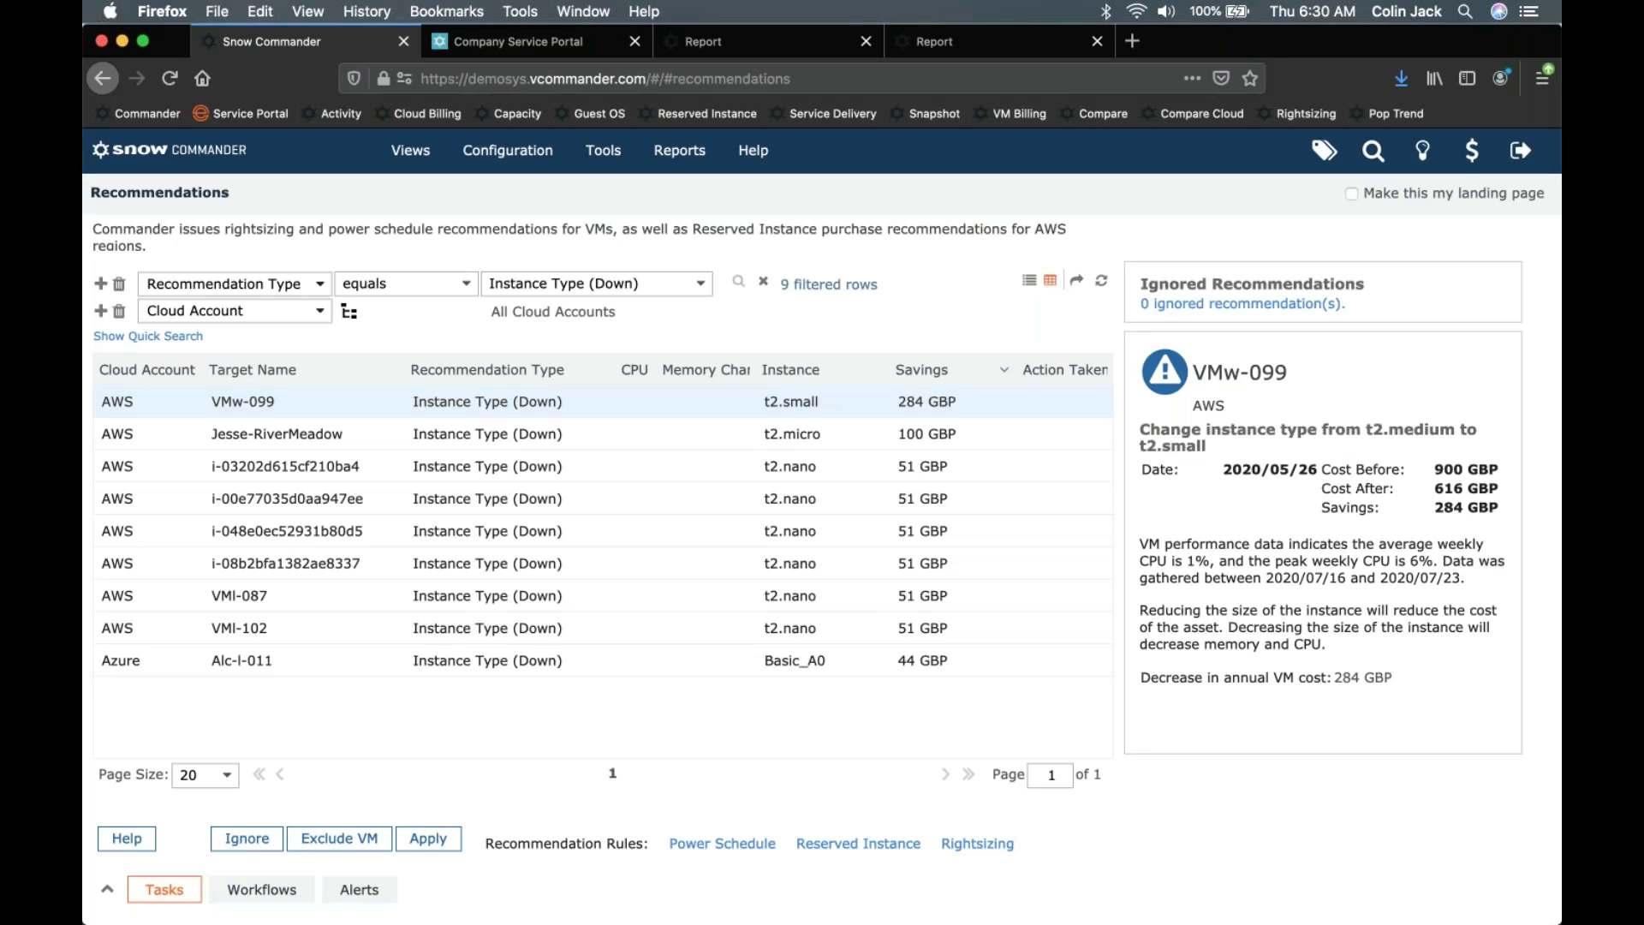
- Return to Cost Analytics, view the daily costs and explore the cost filters with the Engineering organization and advanced properties, without applying them
click(102, 78)
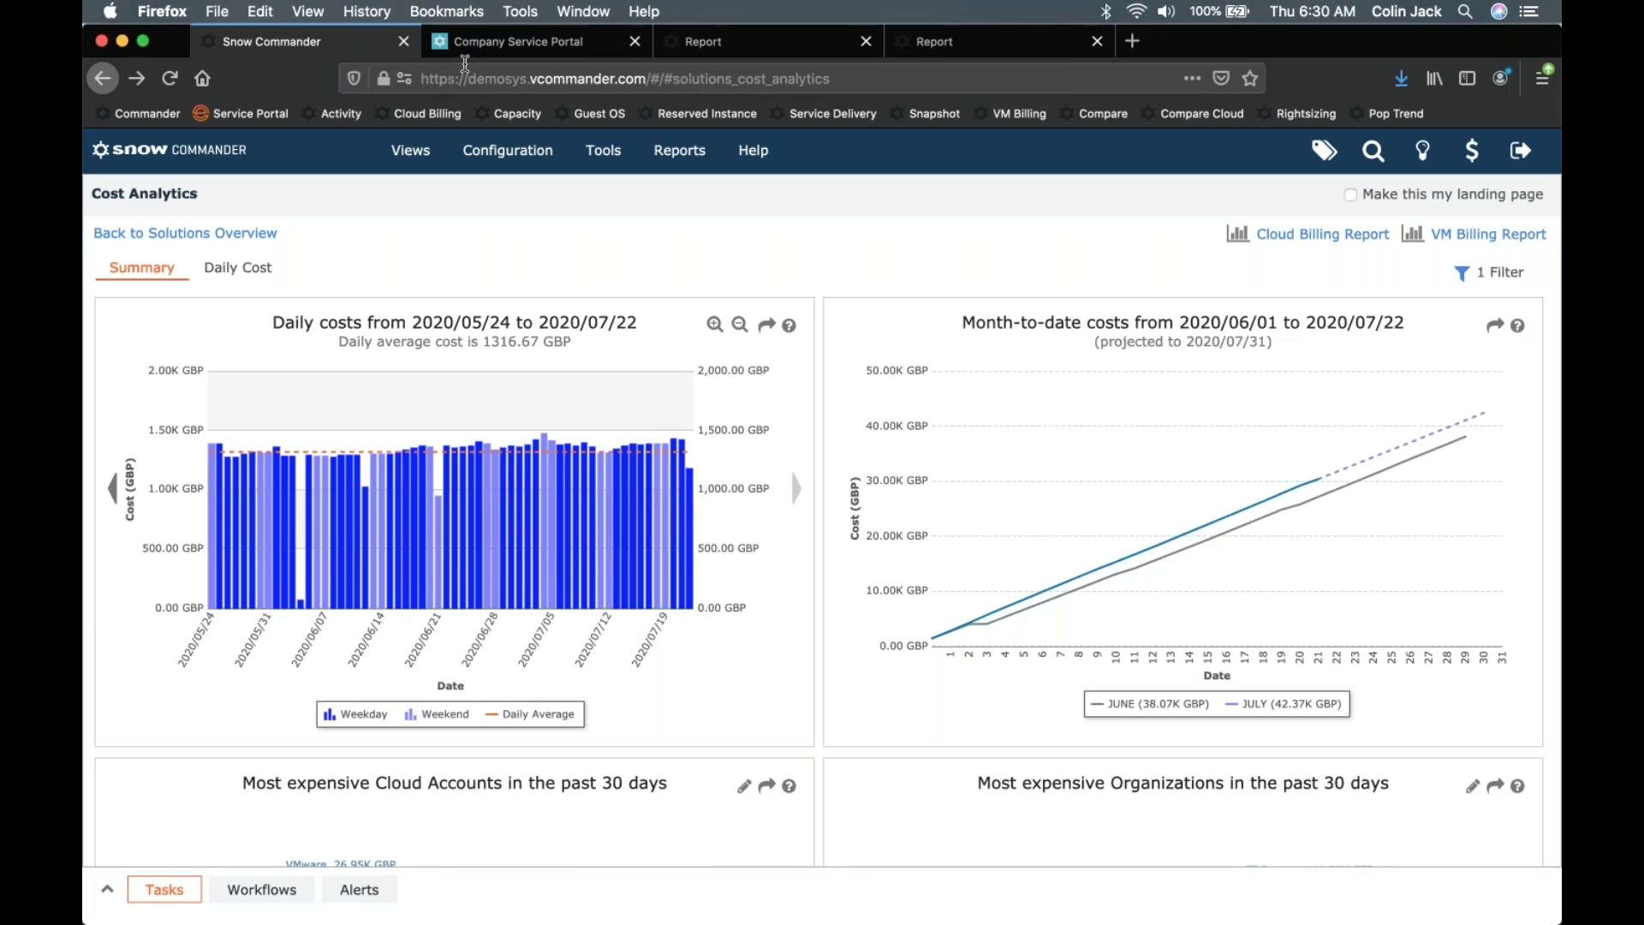
click(238, 267)
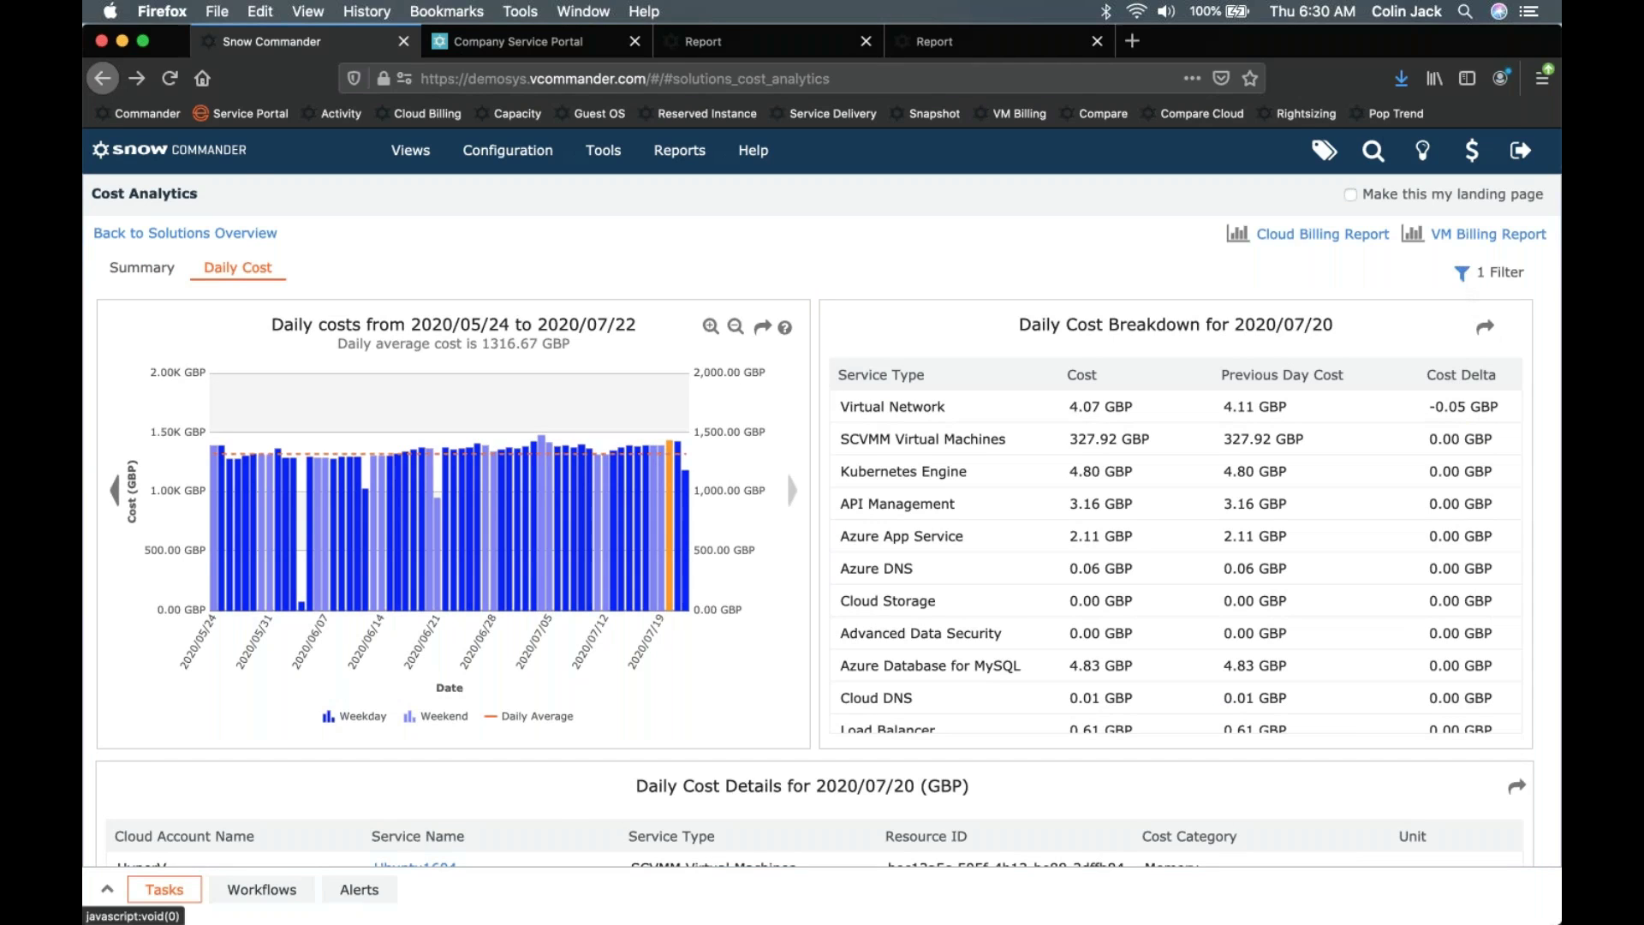
click(1494, 272)
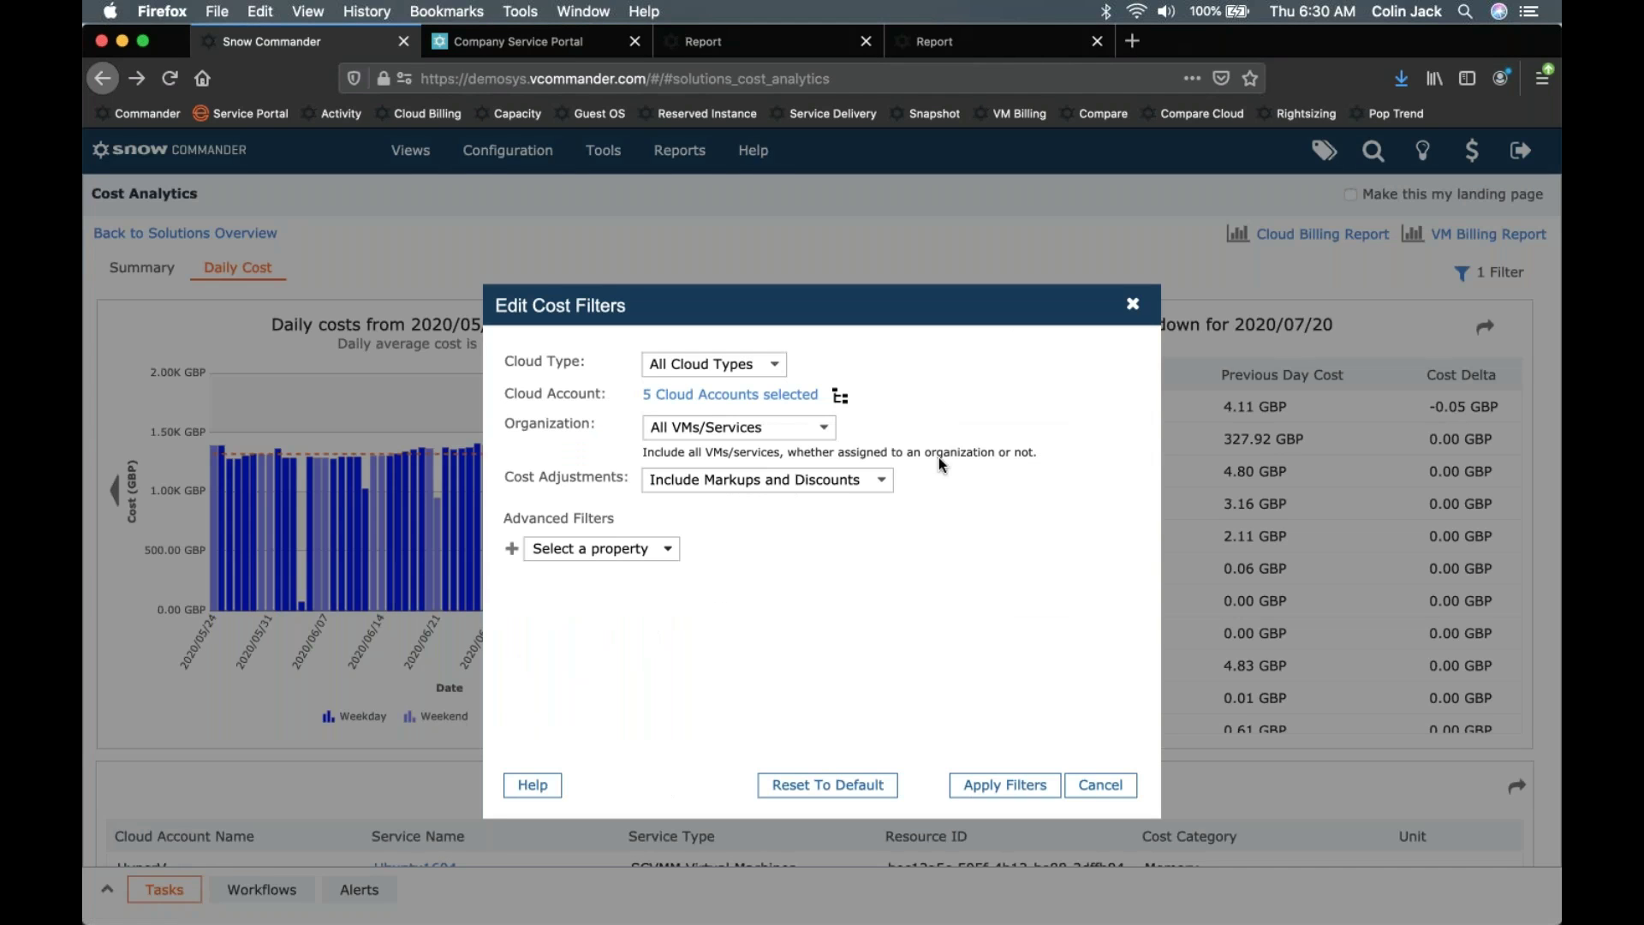
click(840, 399)
click(821, 427)
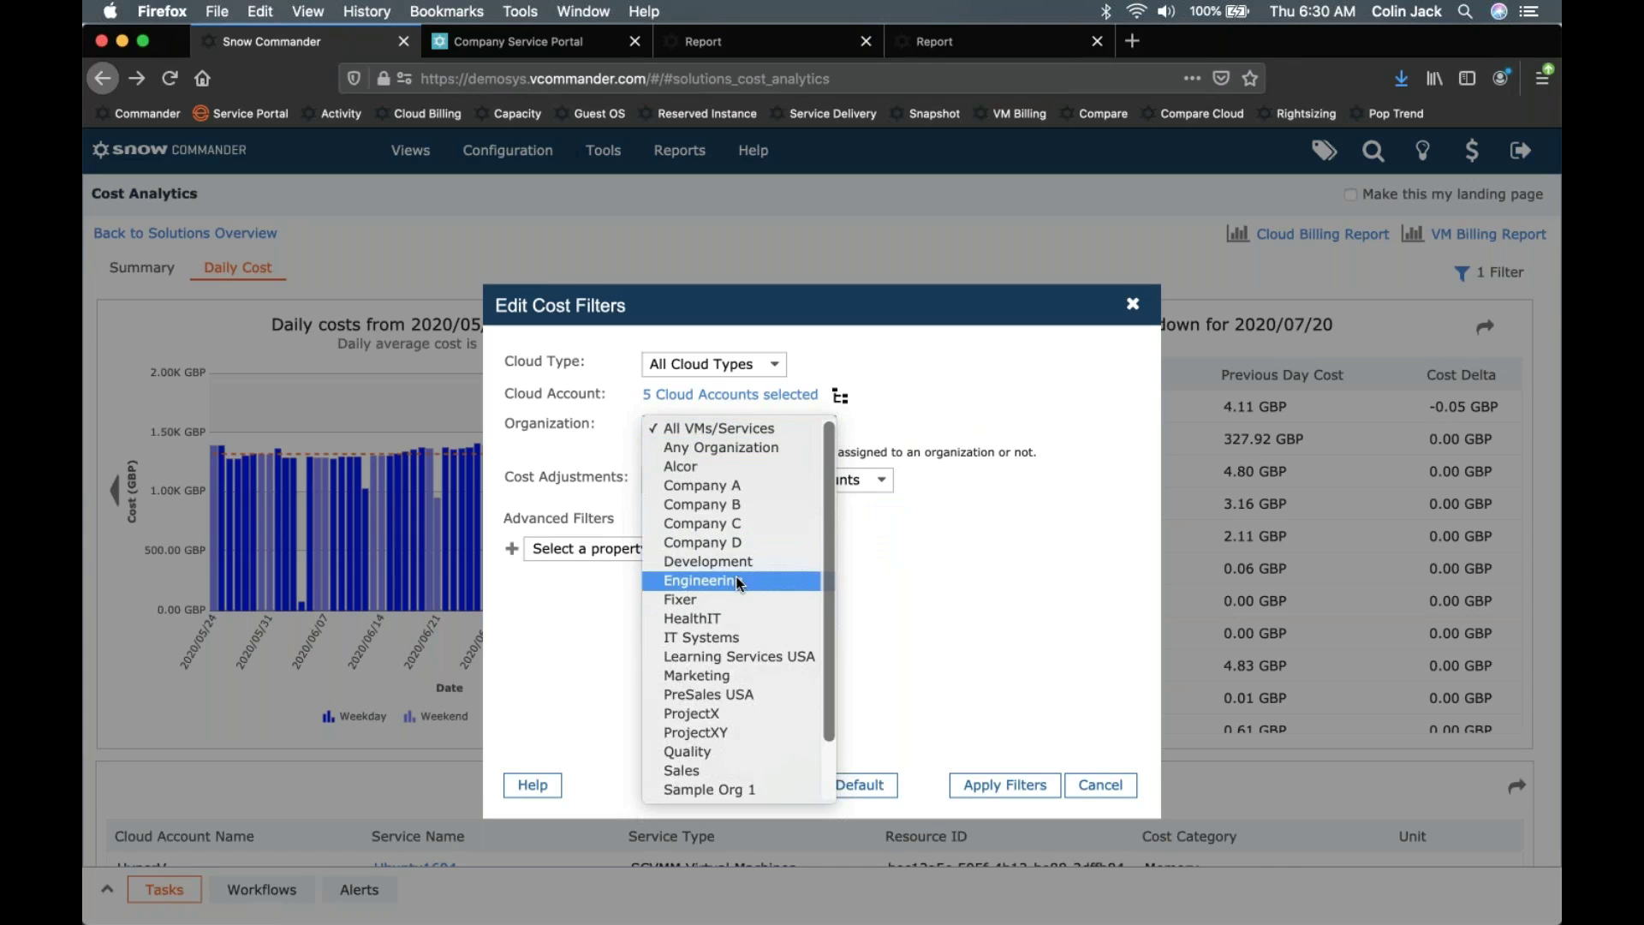
click(734, 581)
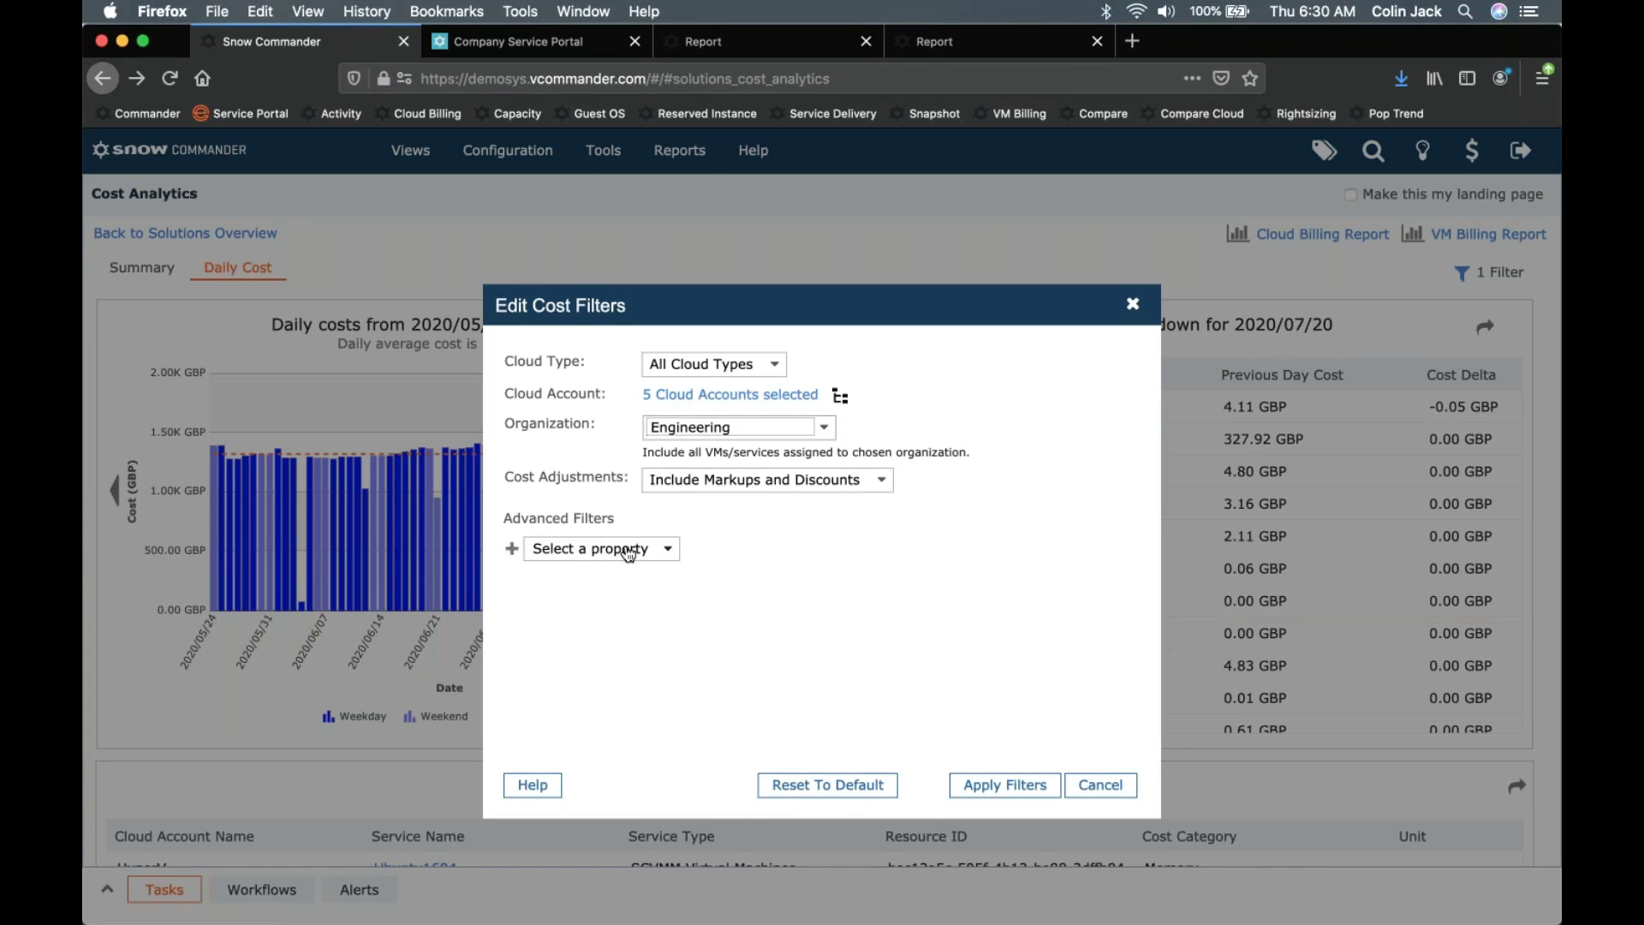
click(668, 551)
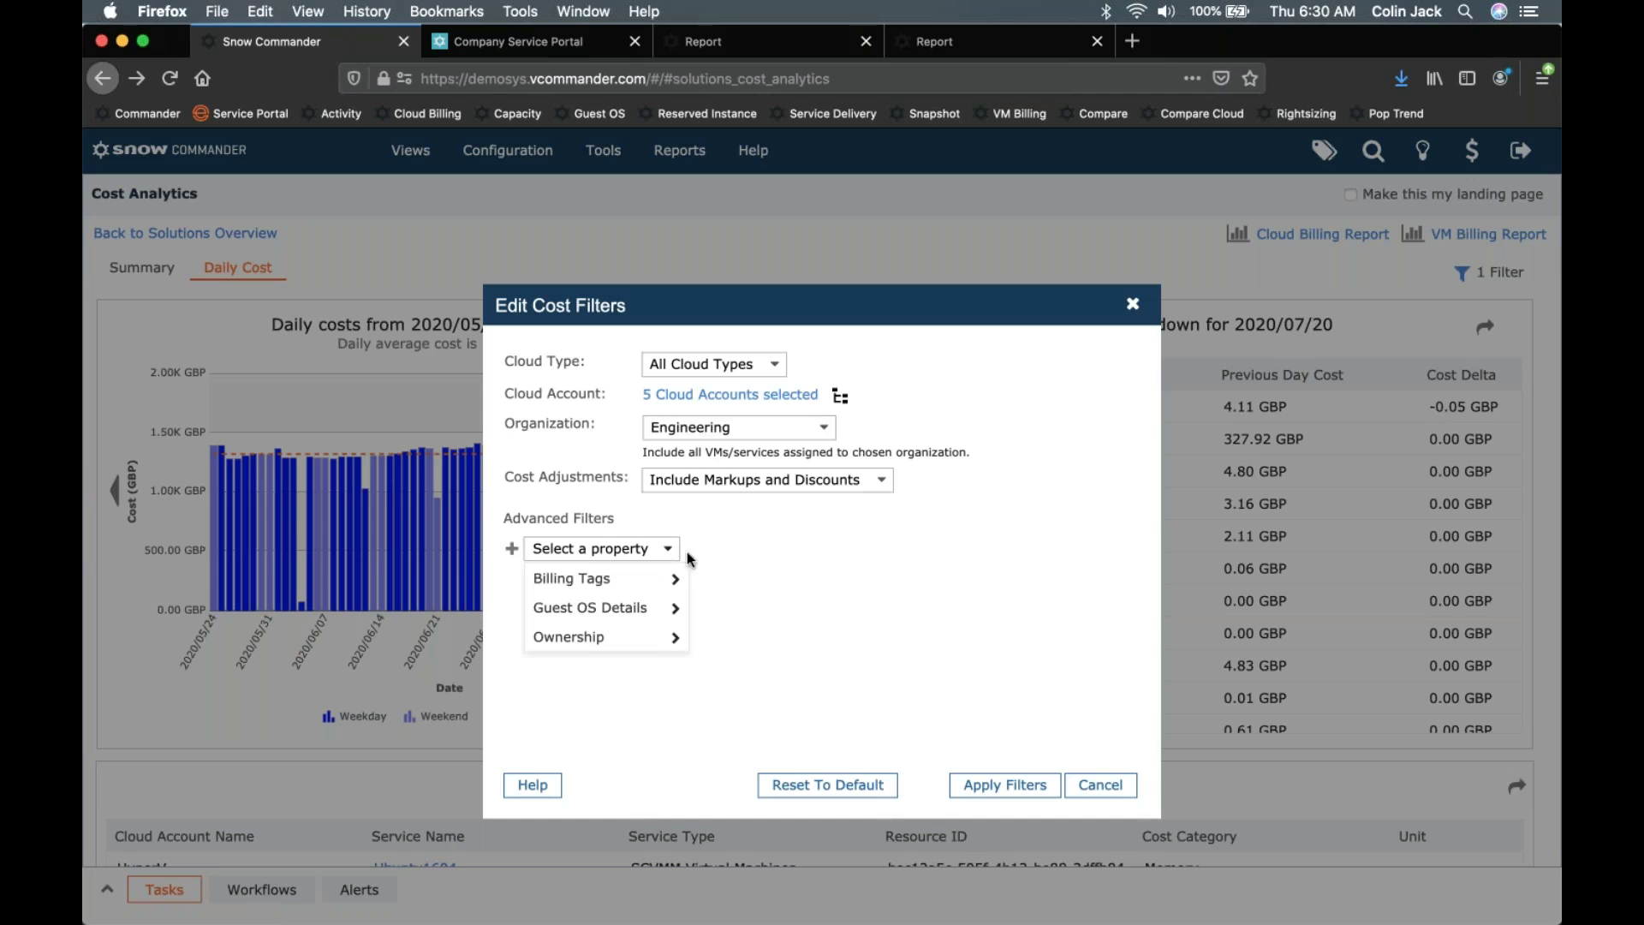
click(1116, 786)
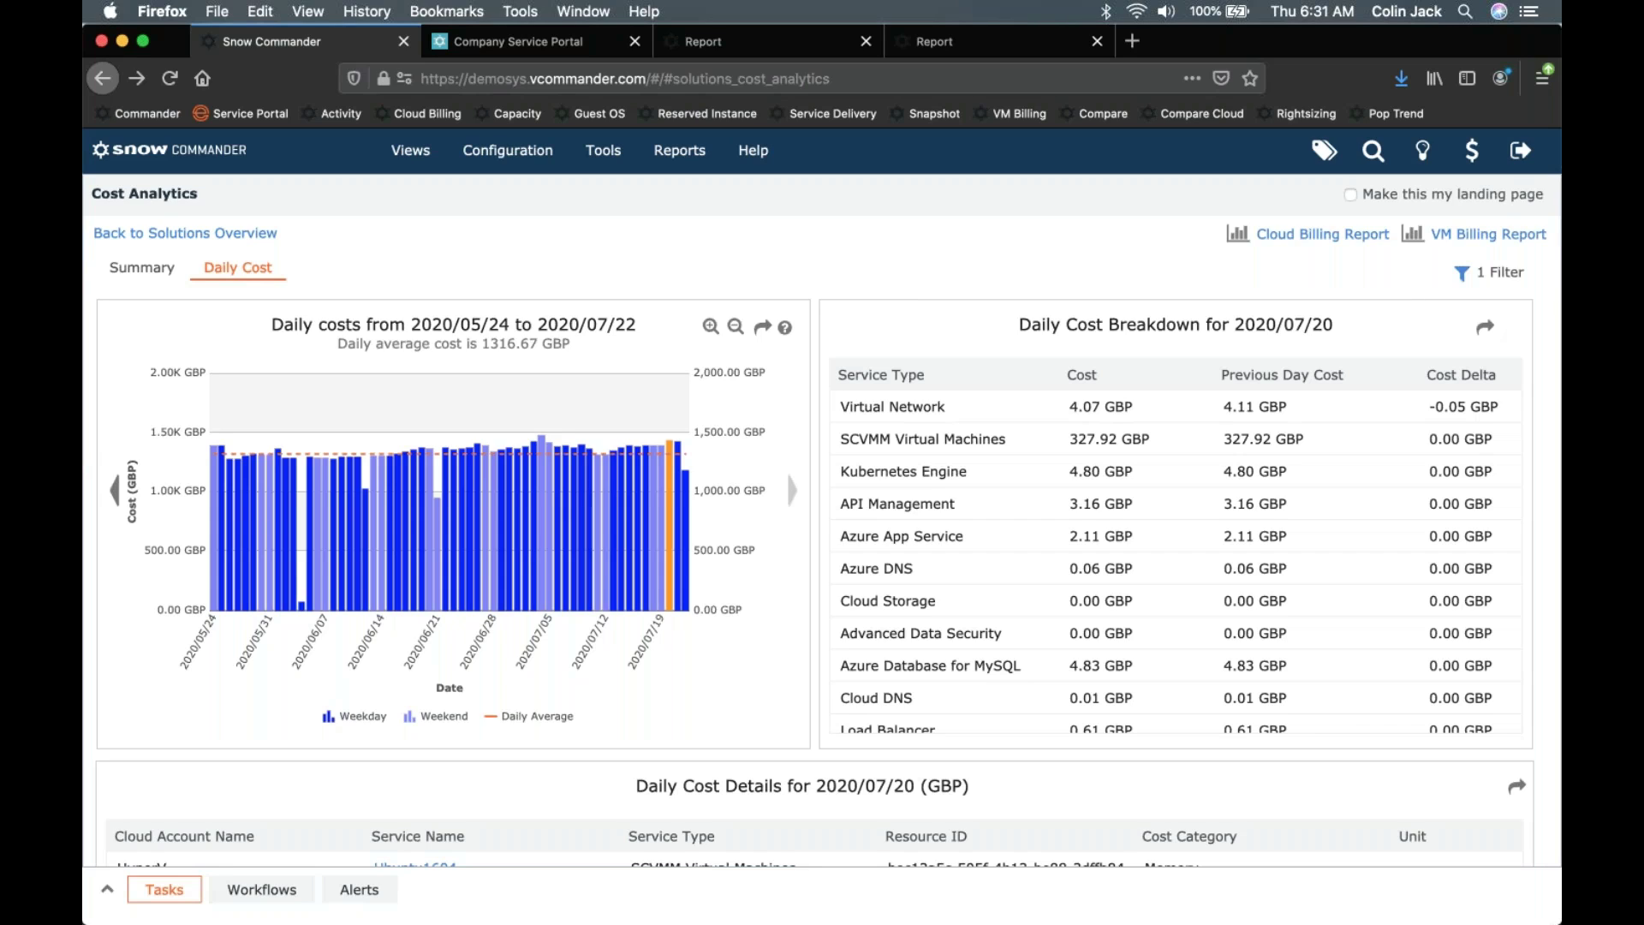
- Switch to the Company Service Portal and look through the VMs and Services list on its dashboard
click(560, 45)
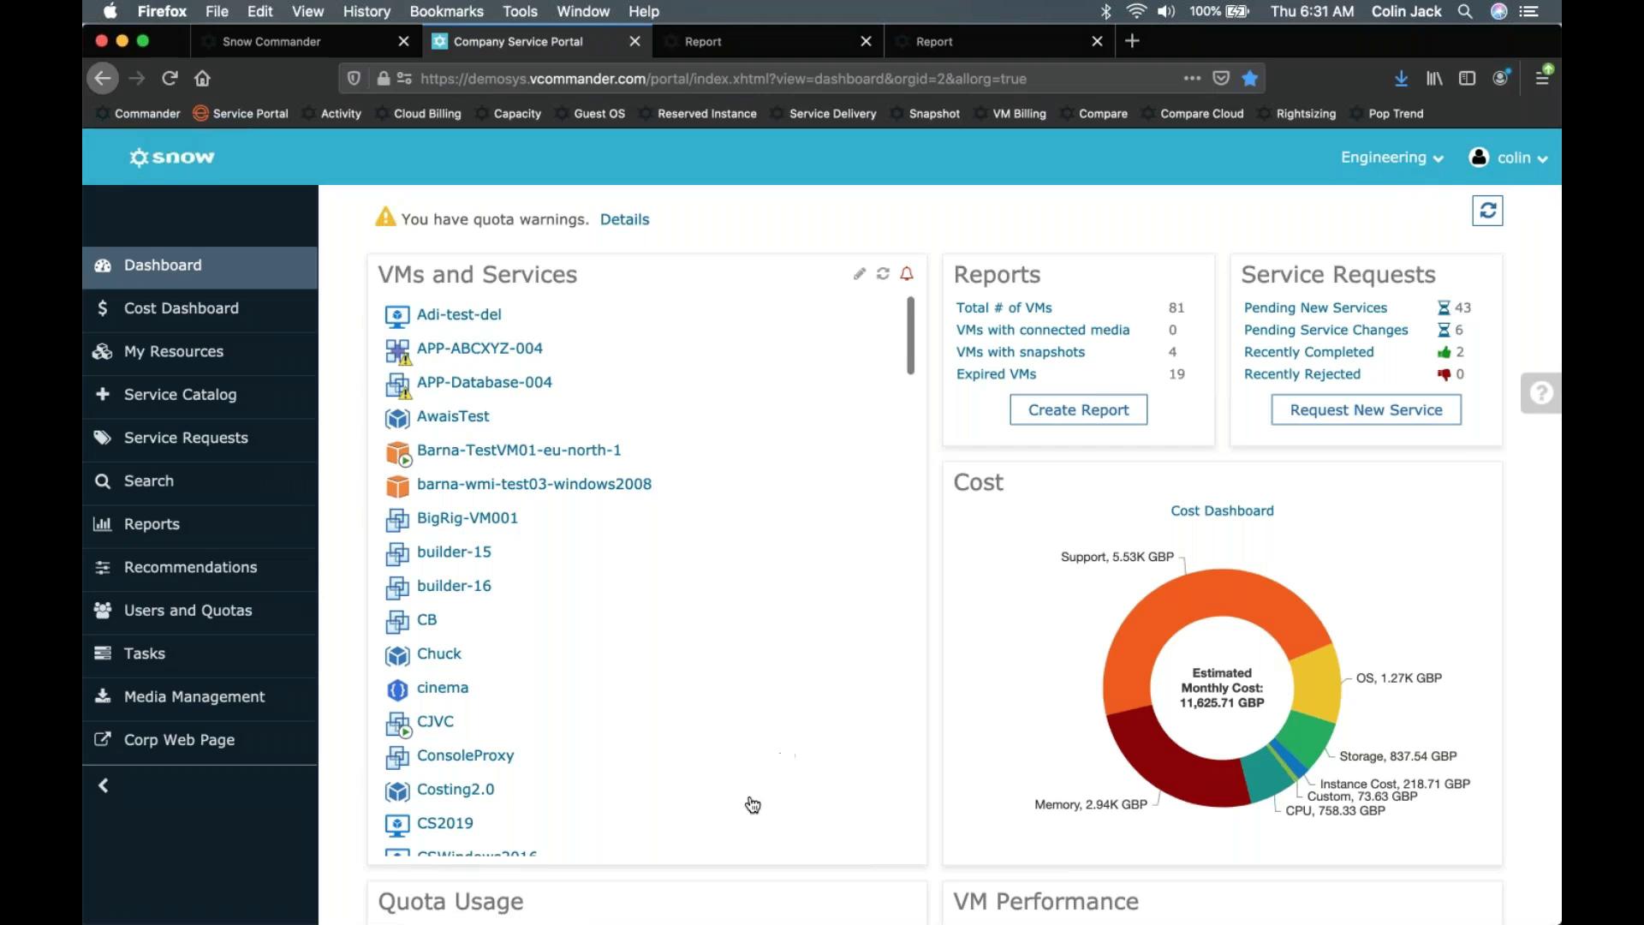
scroll(752, 804, down, 3)
scroll(753, 804, down, 2)
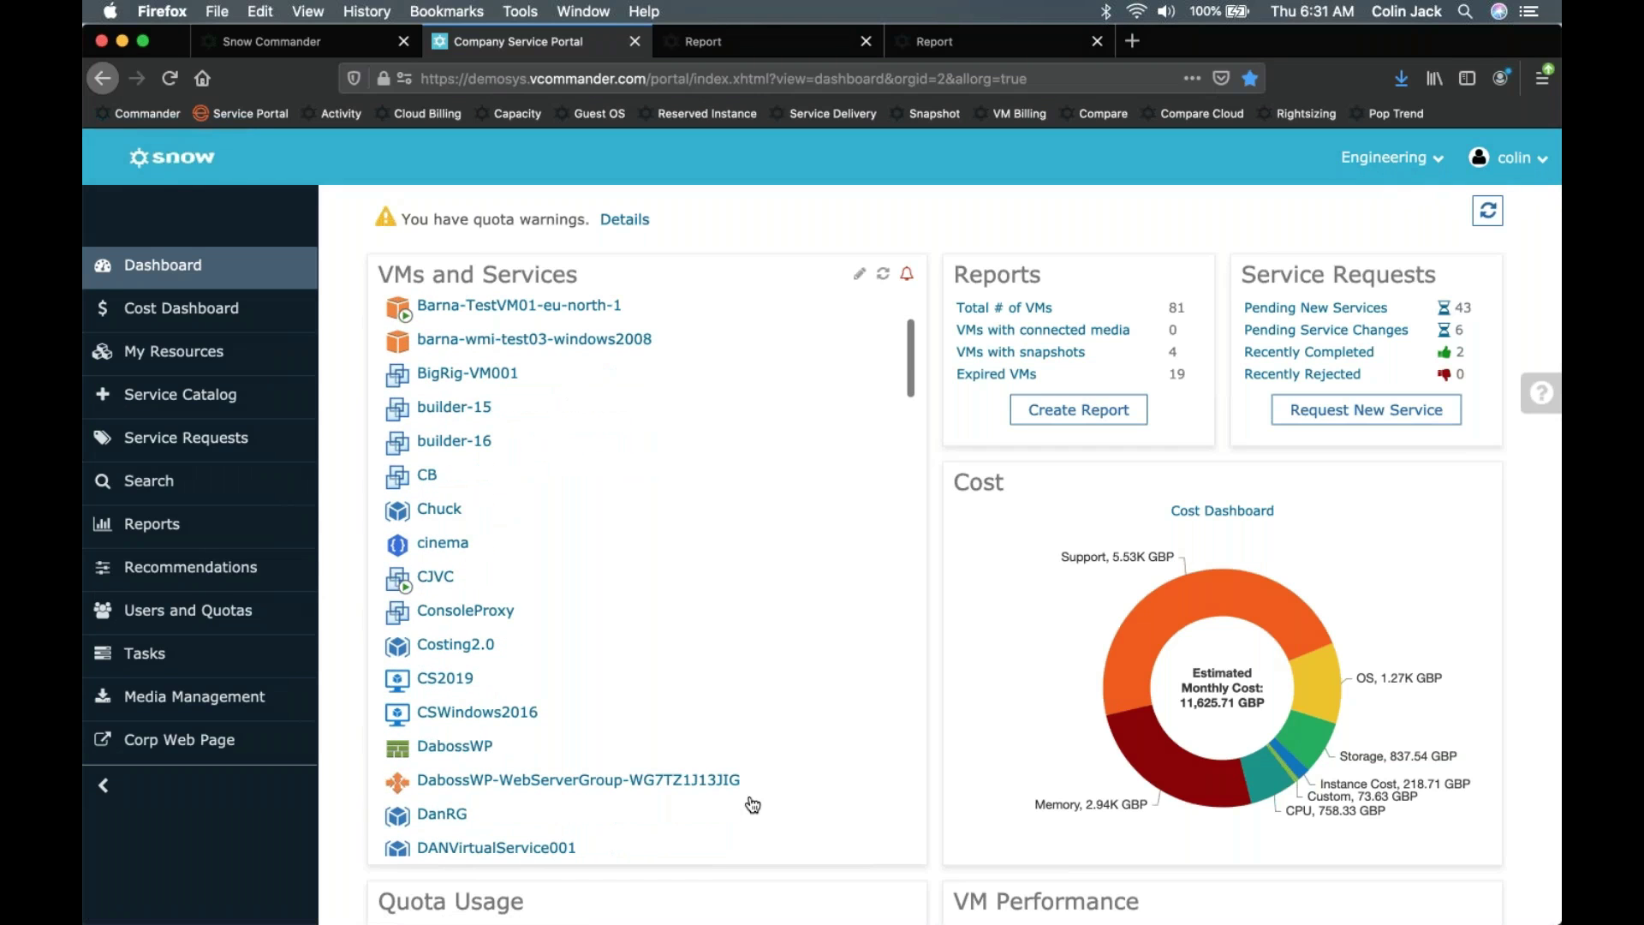
scroll(750, 796, down, 5)
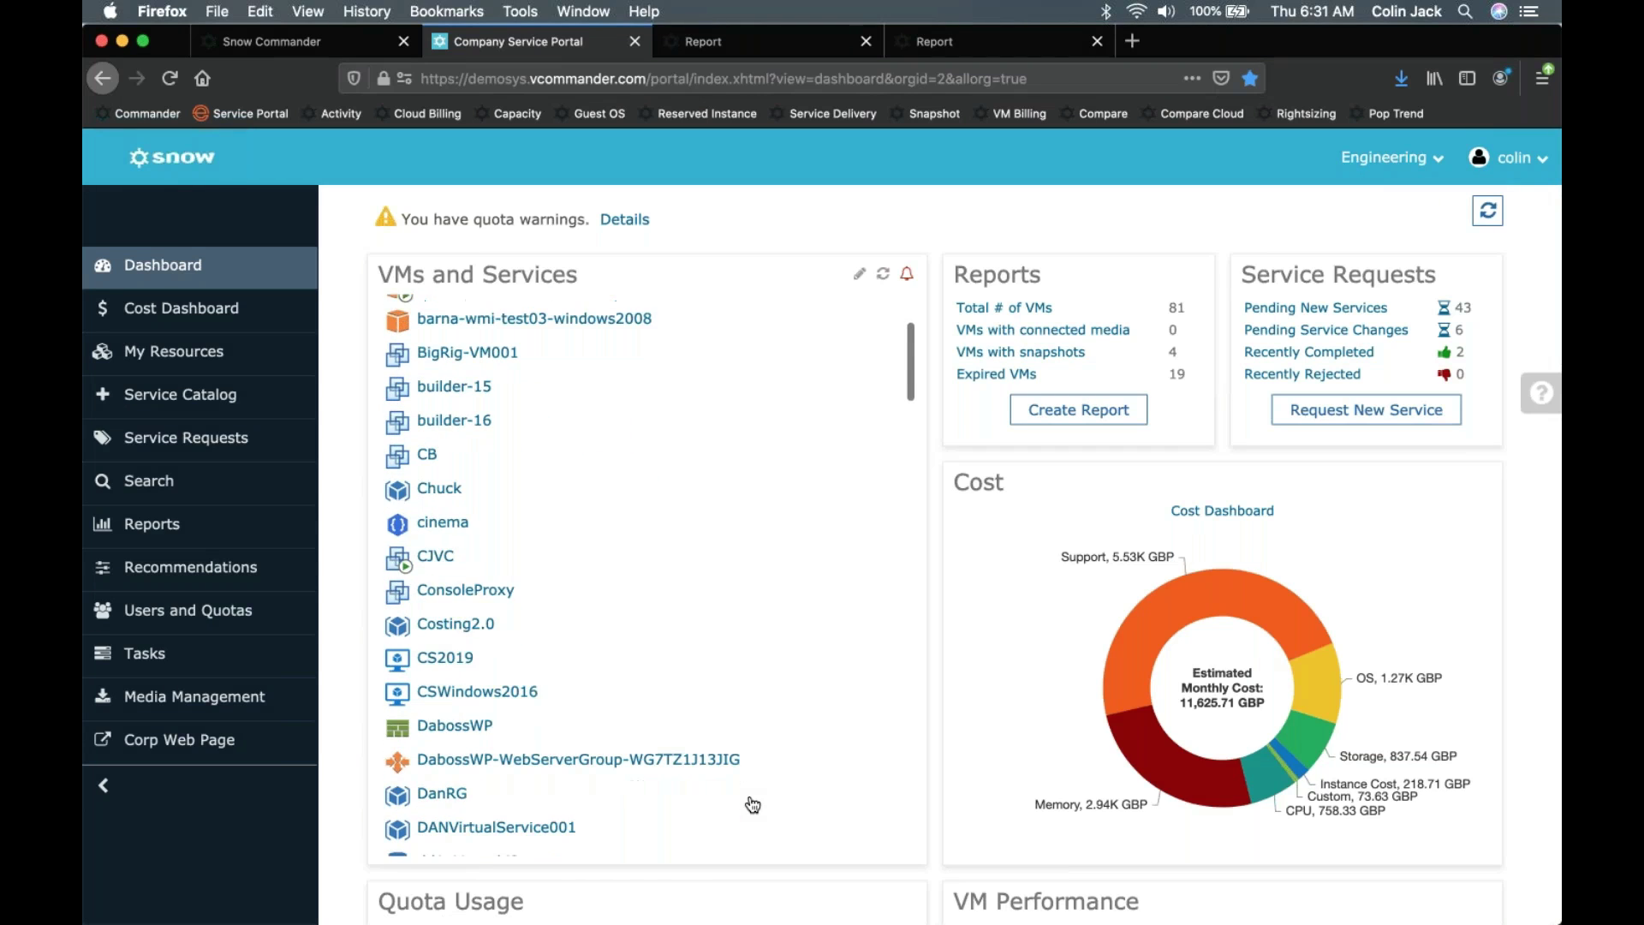
- Examine the portal's Cost Dashboard summary: daily and month-to-date costs, monthly budget, most expensive clouds and service types, and recommended savings
click(204, 310)
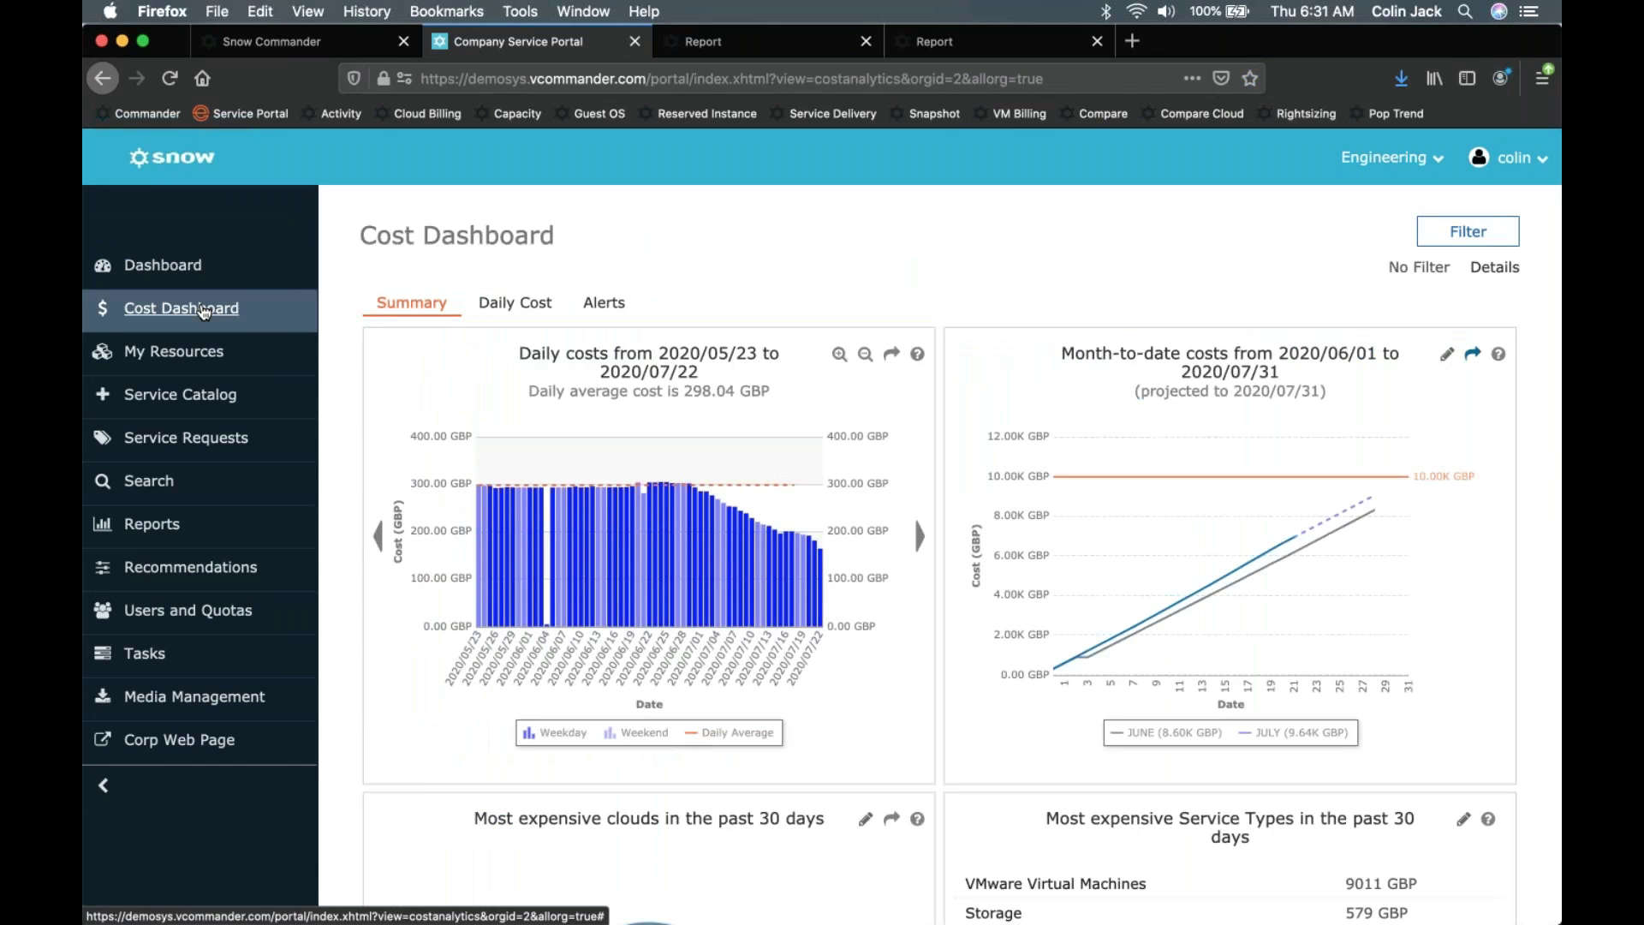
mouse_move(809, 605)
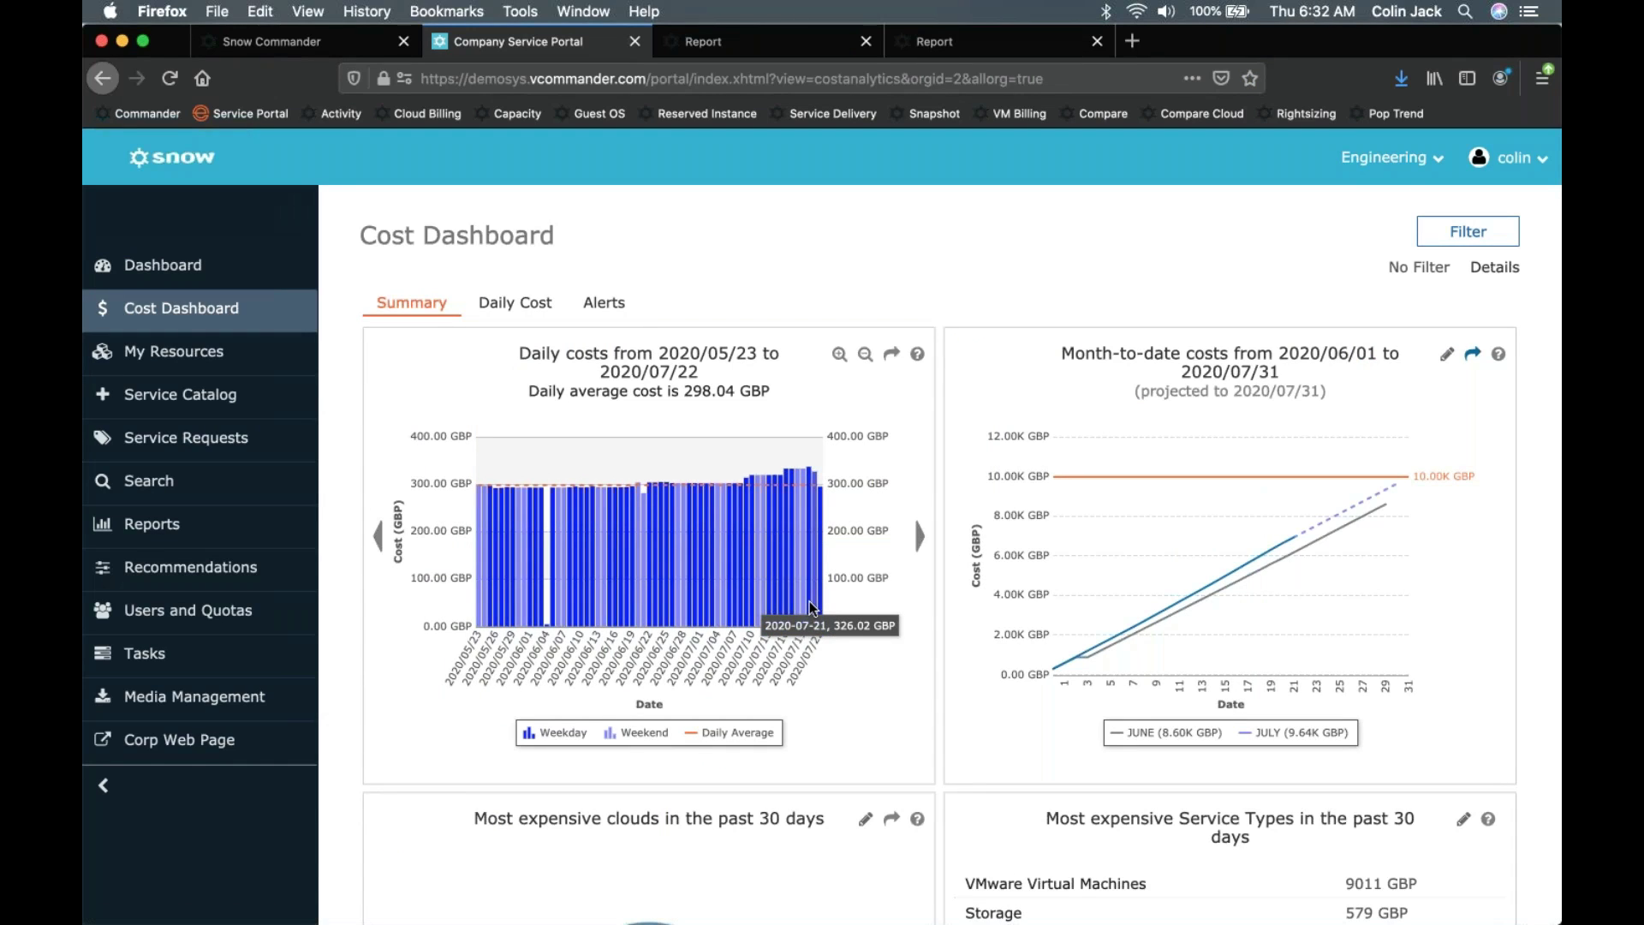
scroll(809, 604, down, 1)
scroll(809, 601, down, 9)
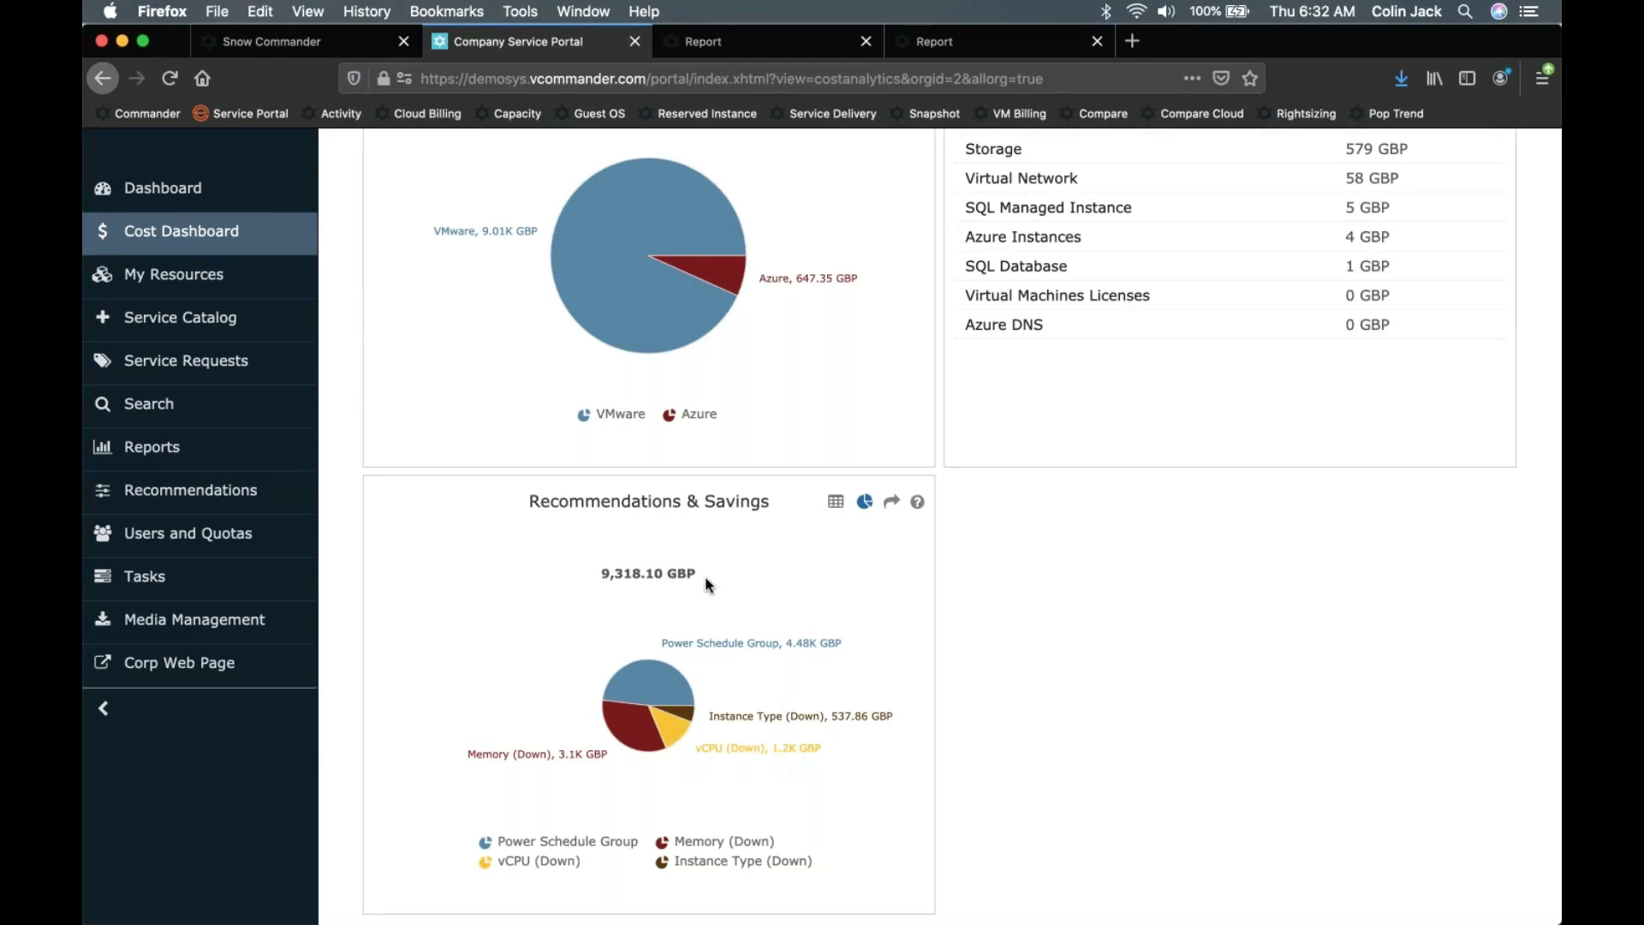
scroll(707, 585, up, 2)
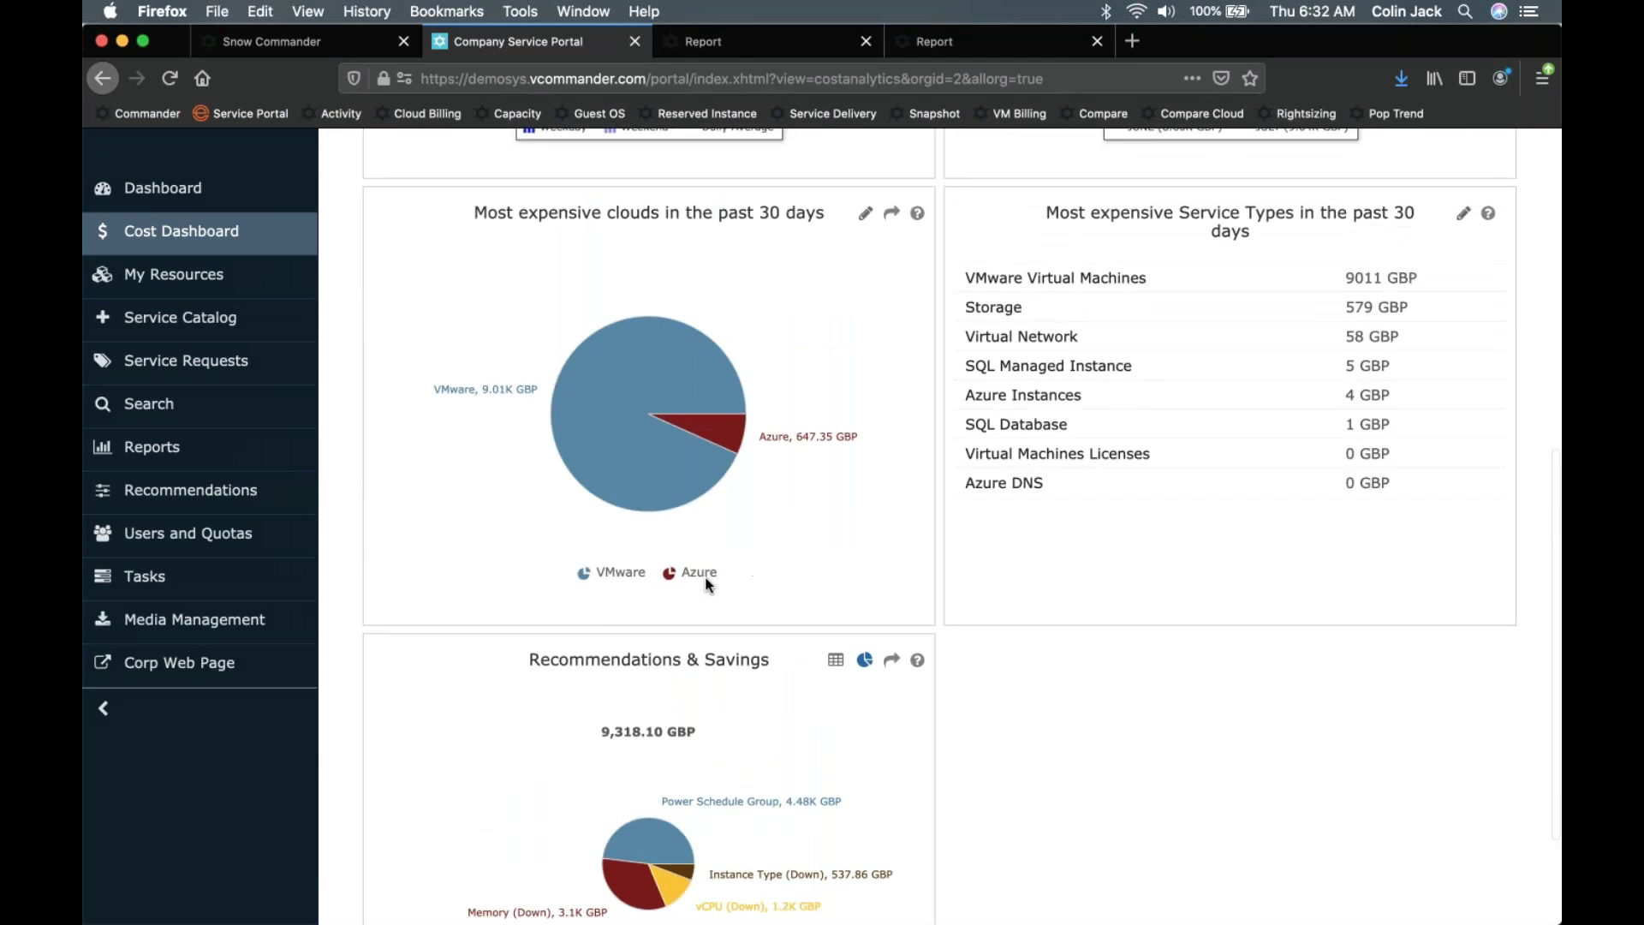
scroll(706, 582, up, 3)
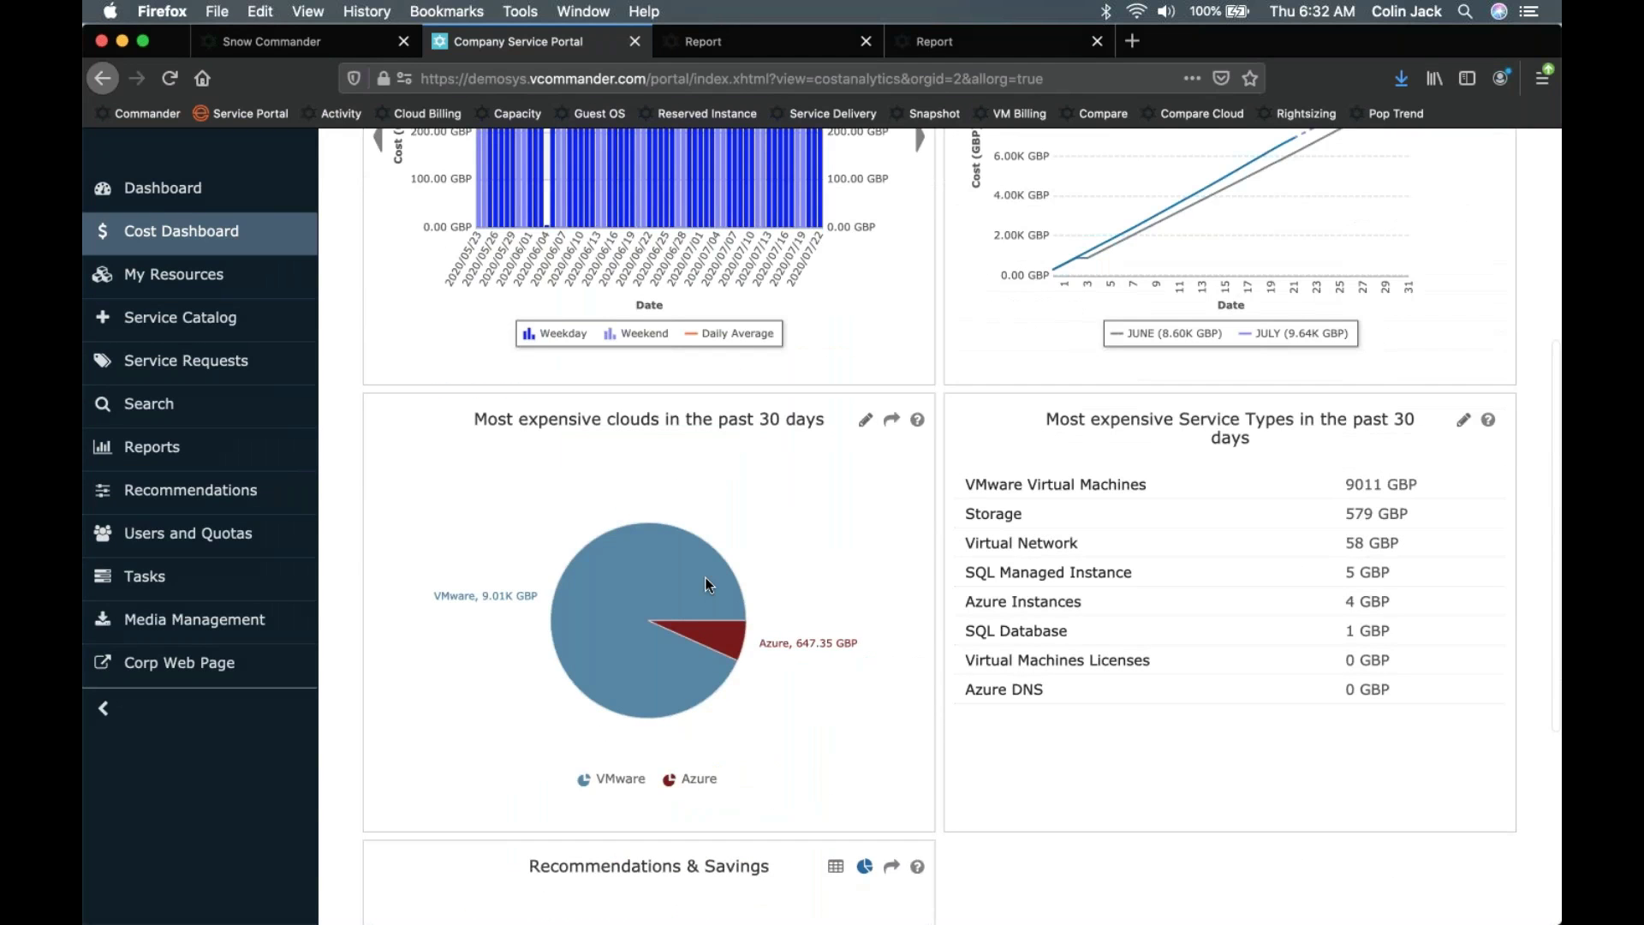
scroll(706, 577, up, 4)
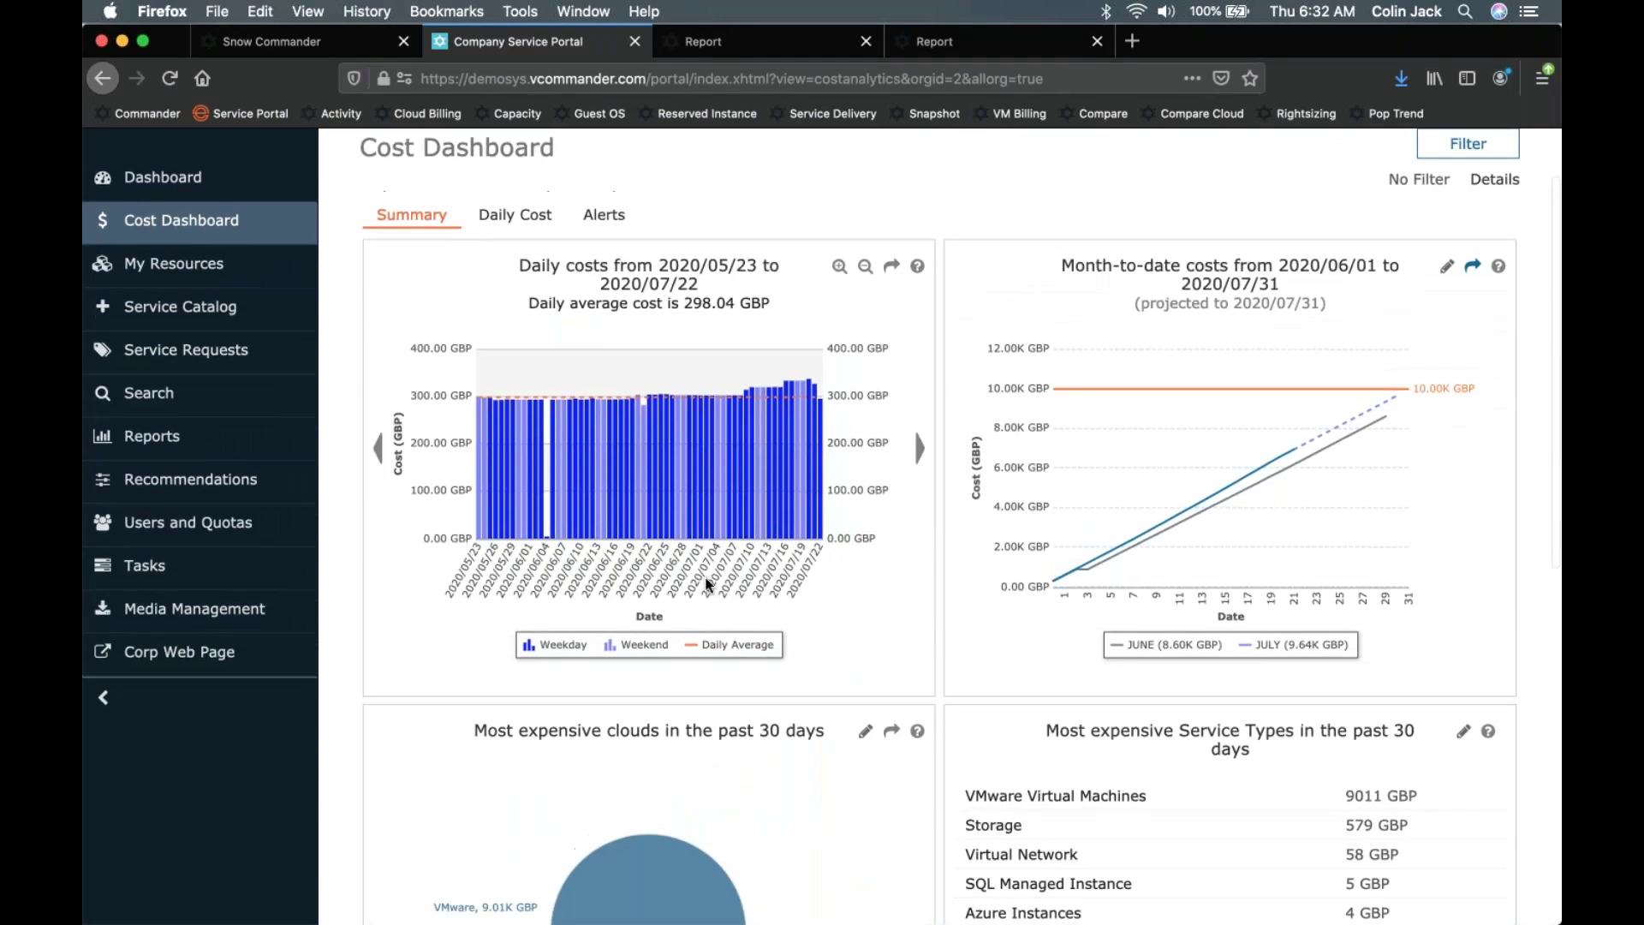
mouse_move(1389, 387)
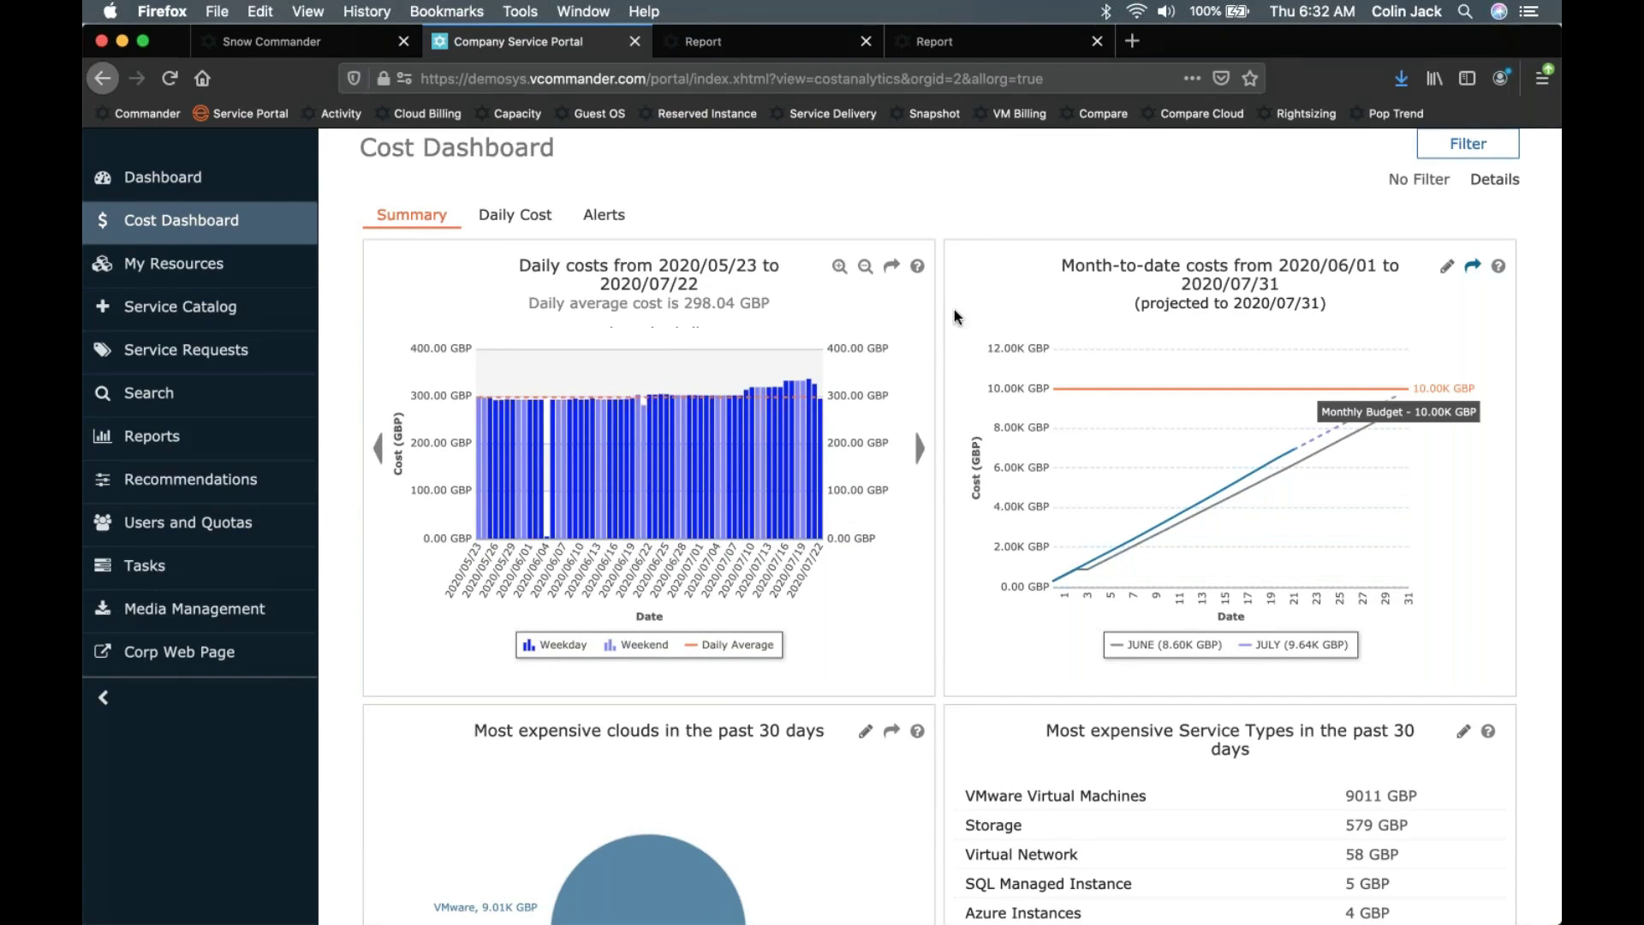
- Start a new service request for Apache Tomcat 9.0.16 from the Service Catalog
click(205, 310)
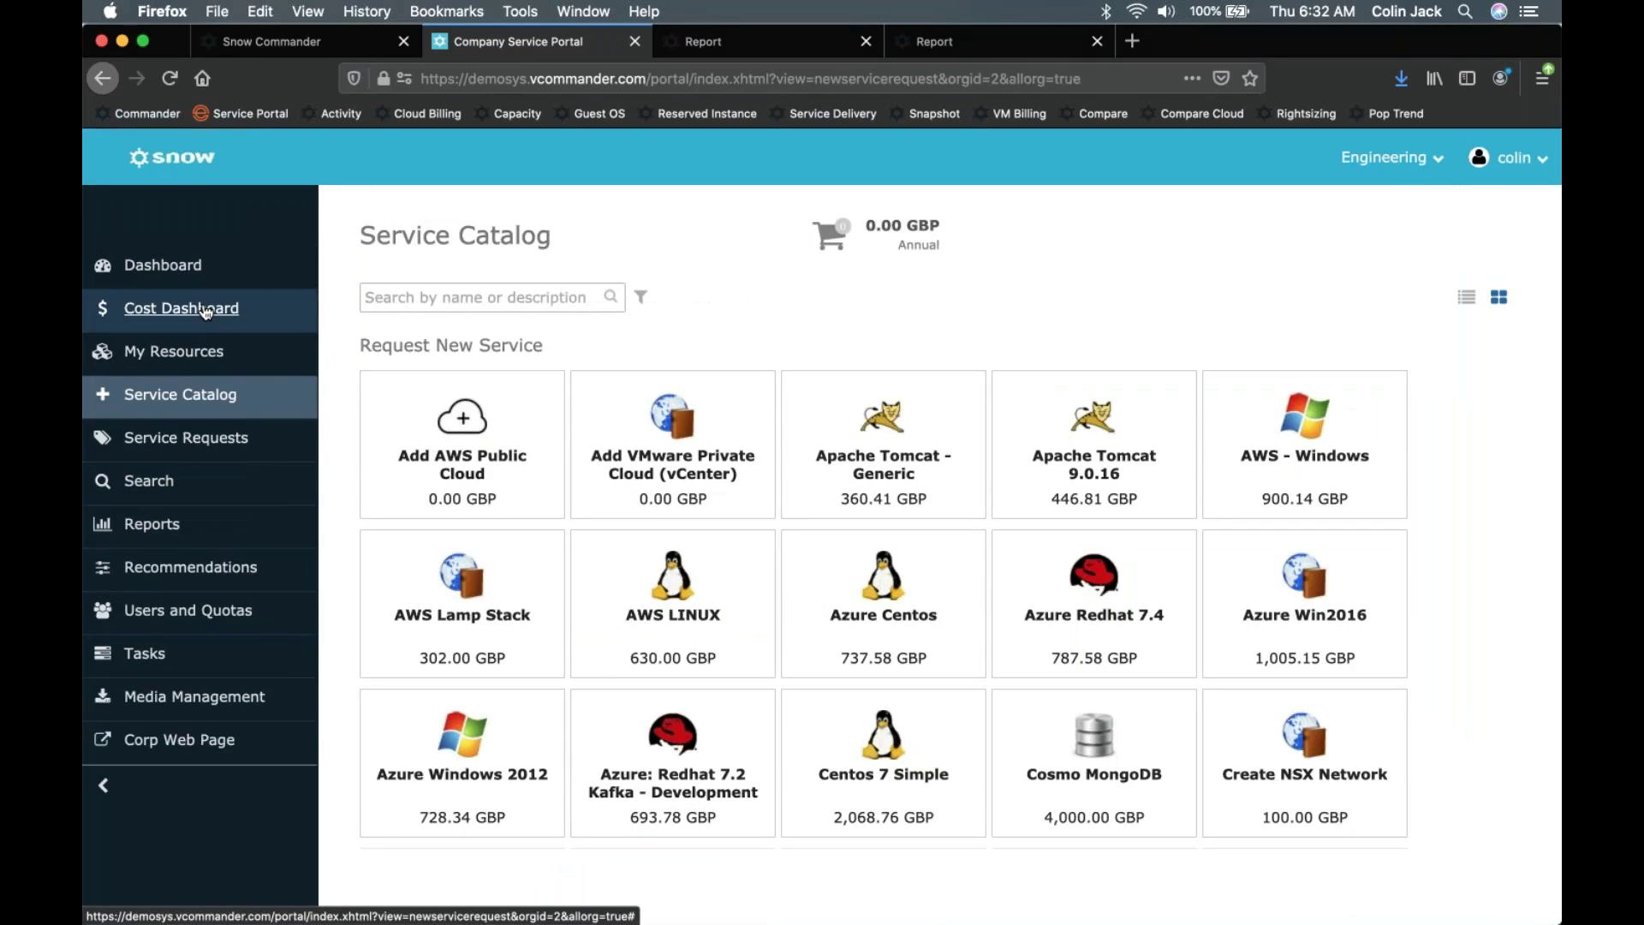
mouse_move(1125, 473)
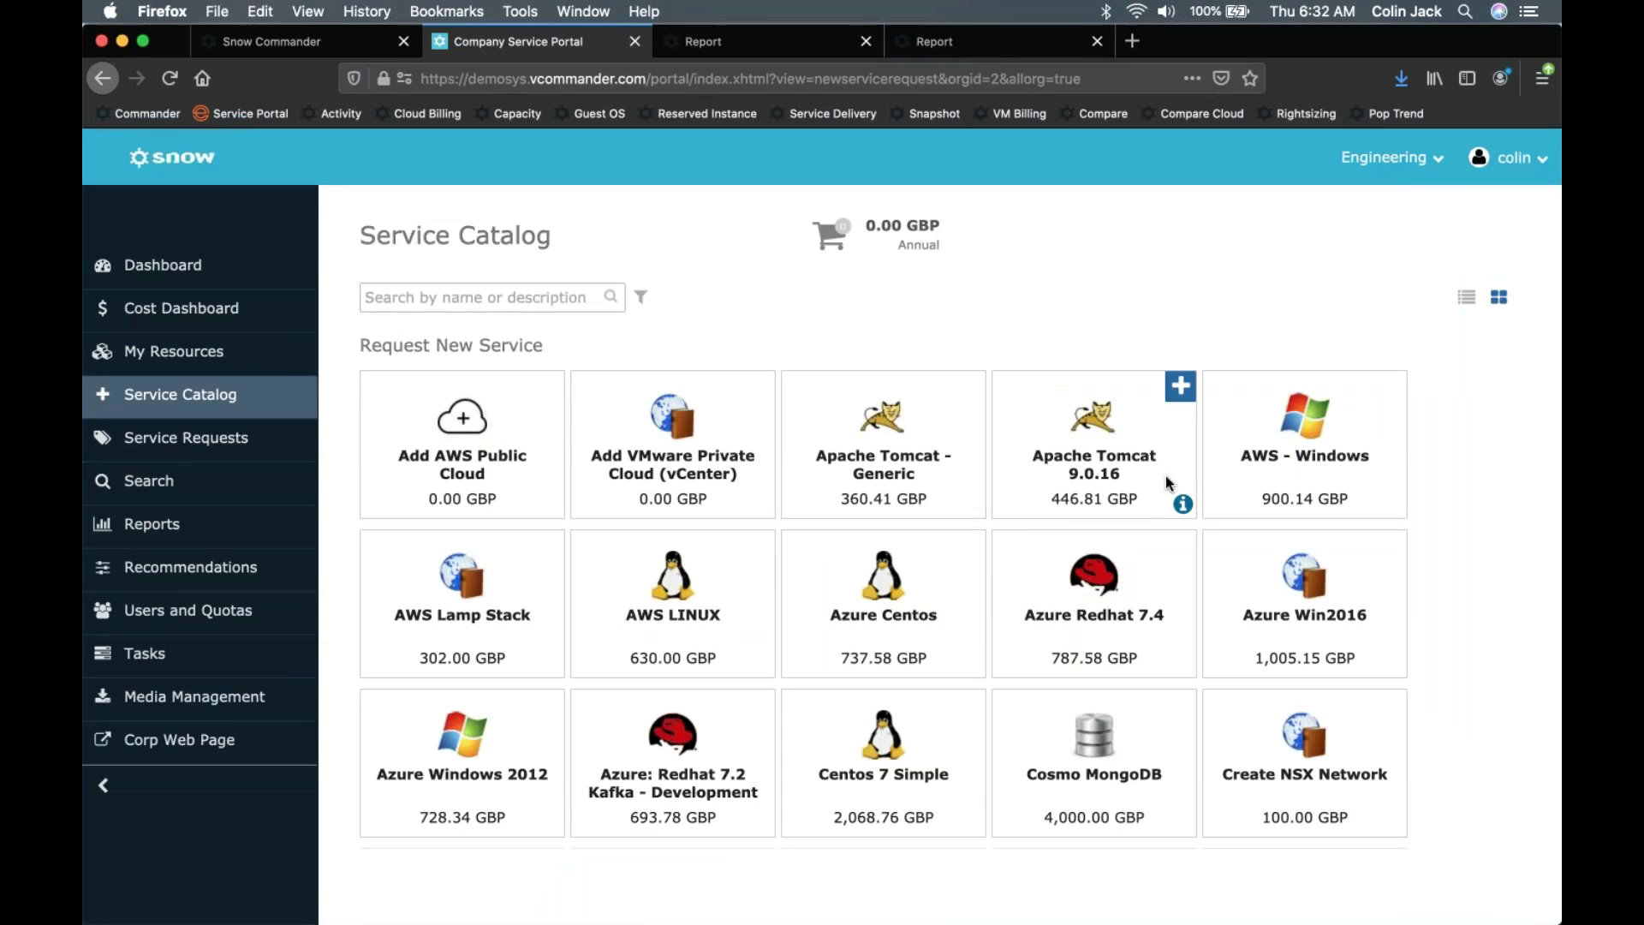
click(1181, 387)
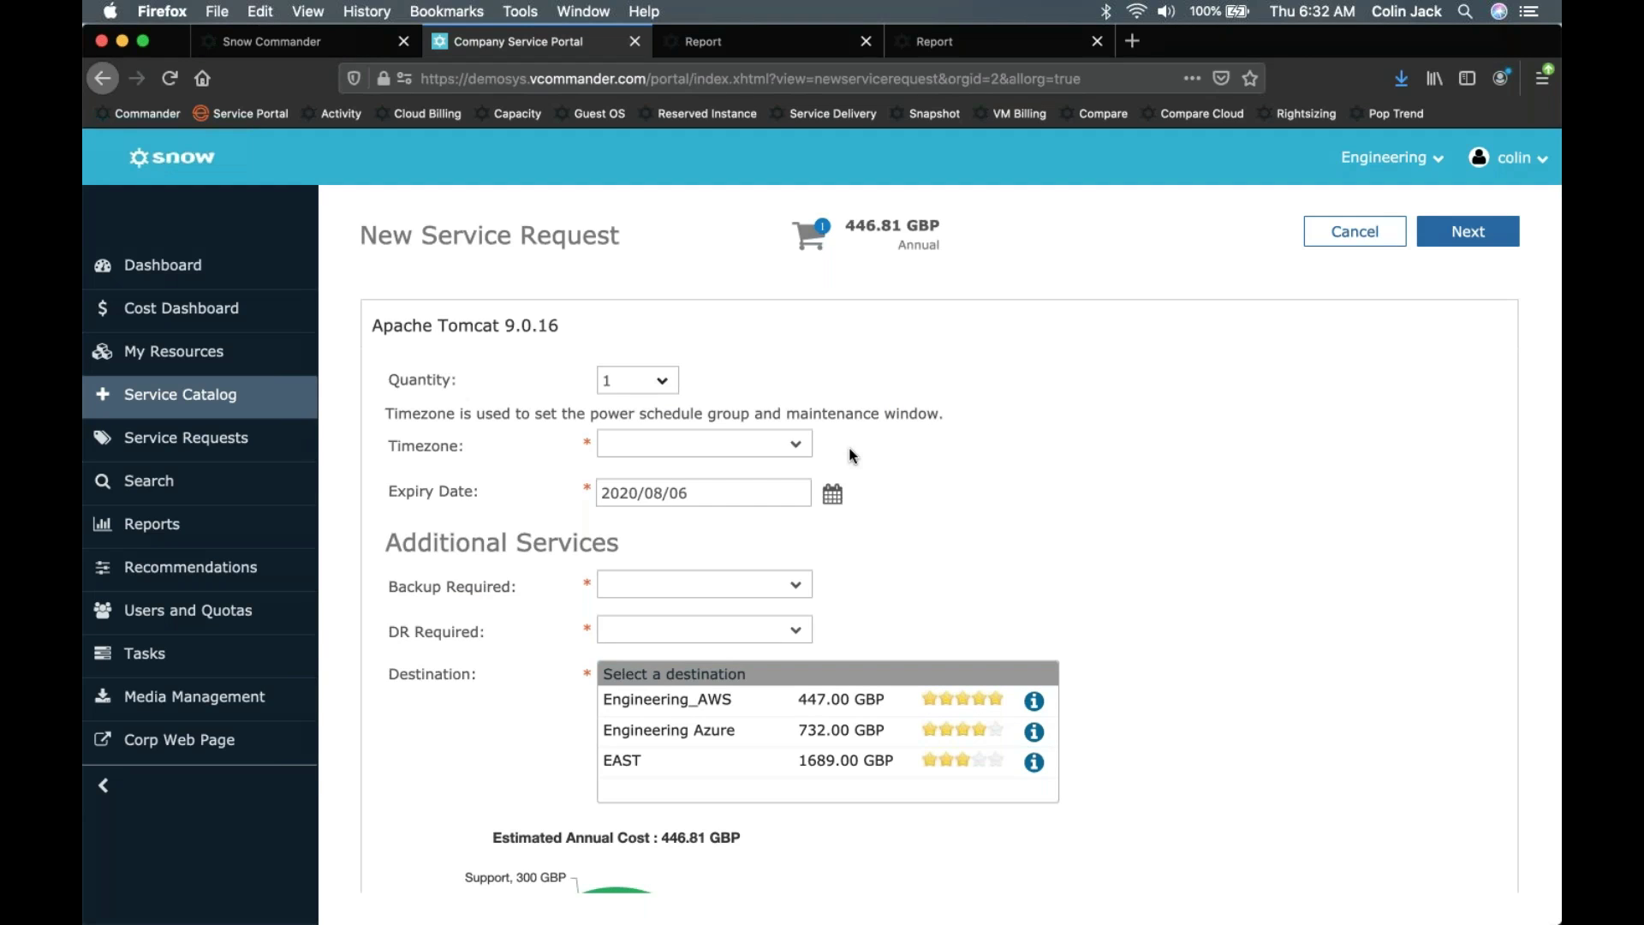
- Set the request's timezone to GMT and its expiry date to 2020/08/31
click(792, 447)
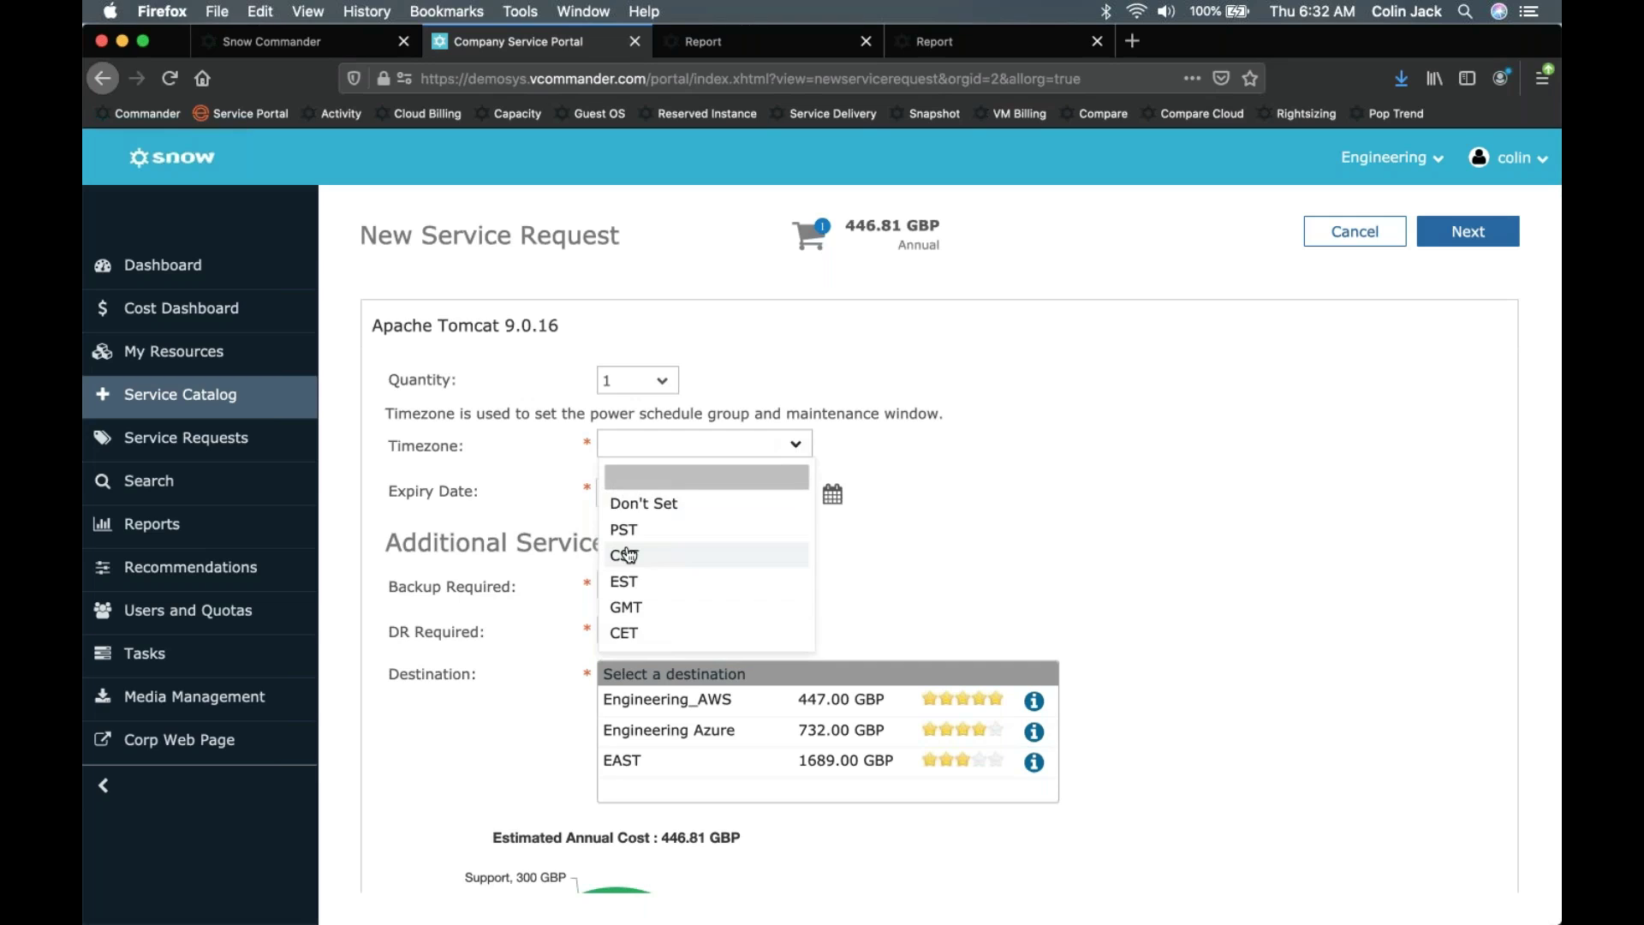
click(626, 606)
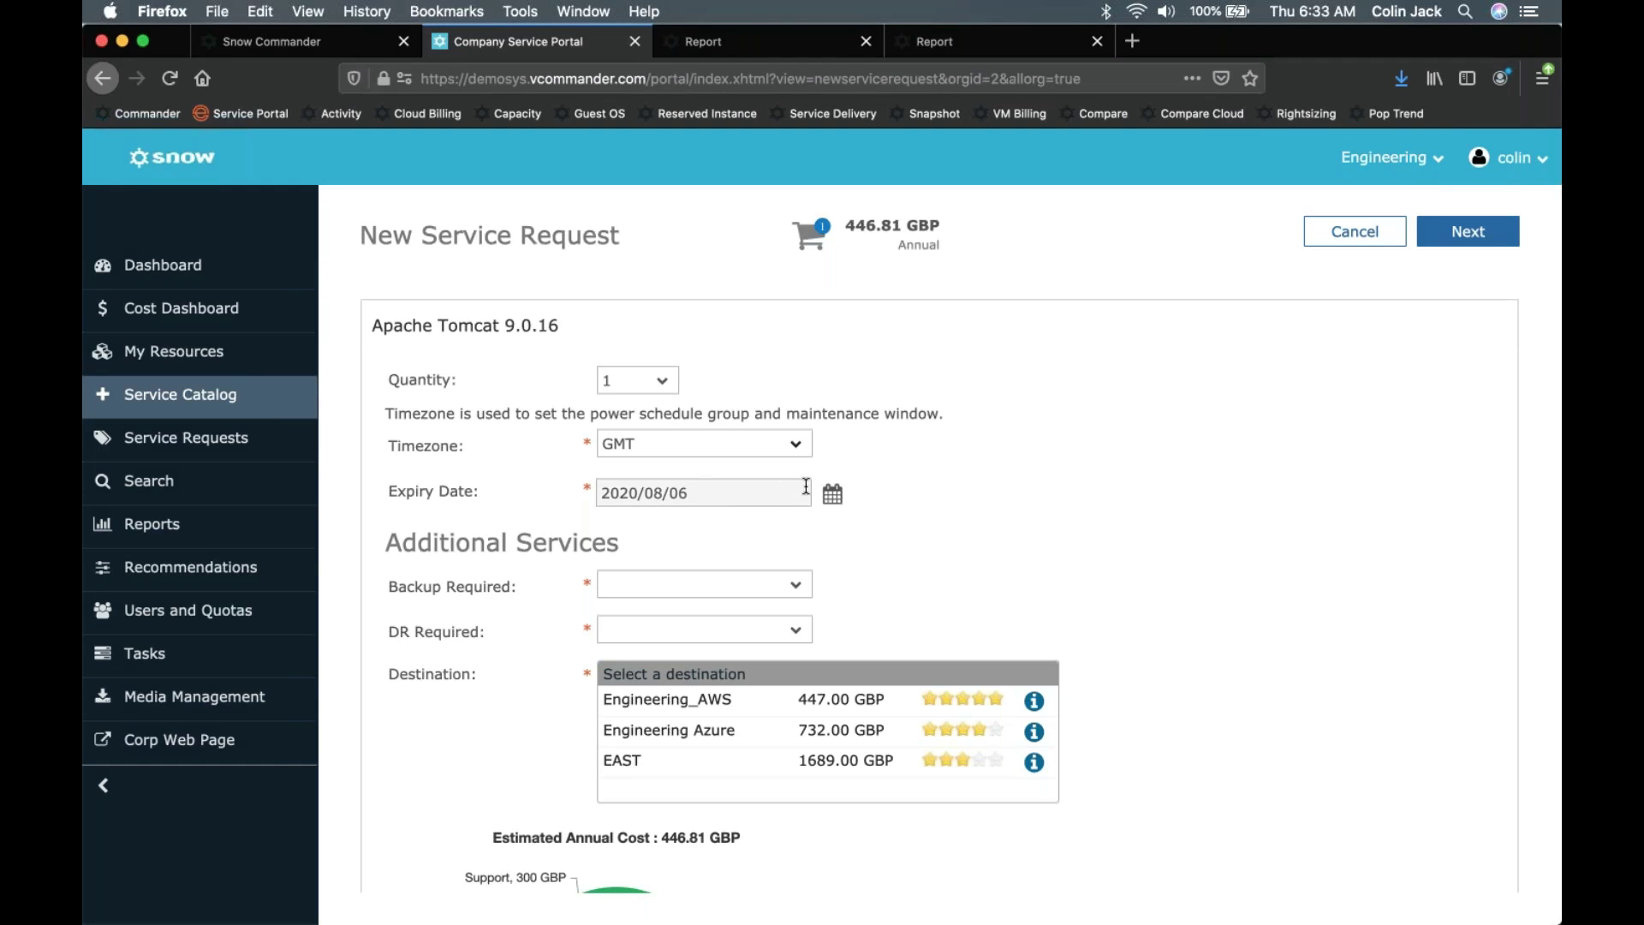
click(832, 495)
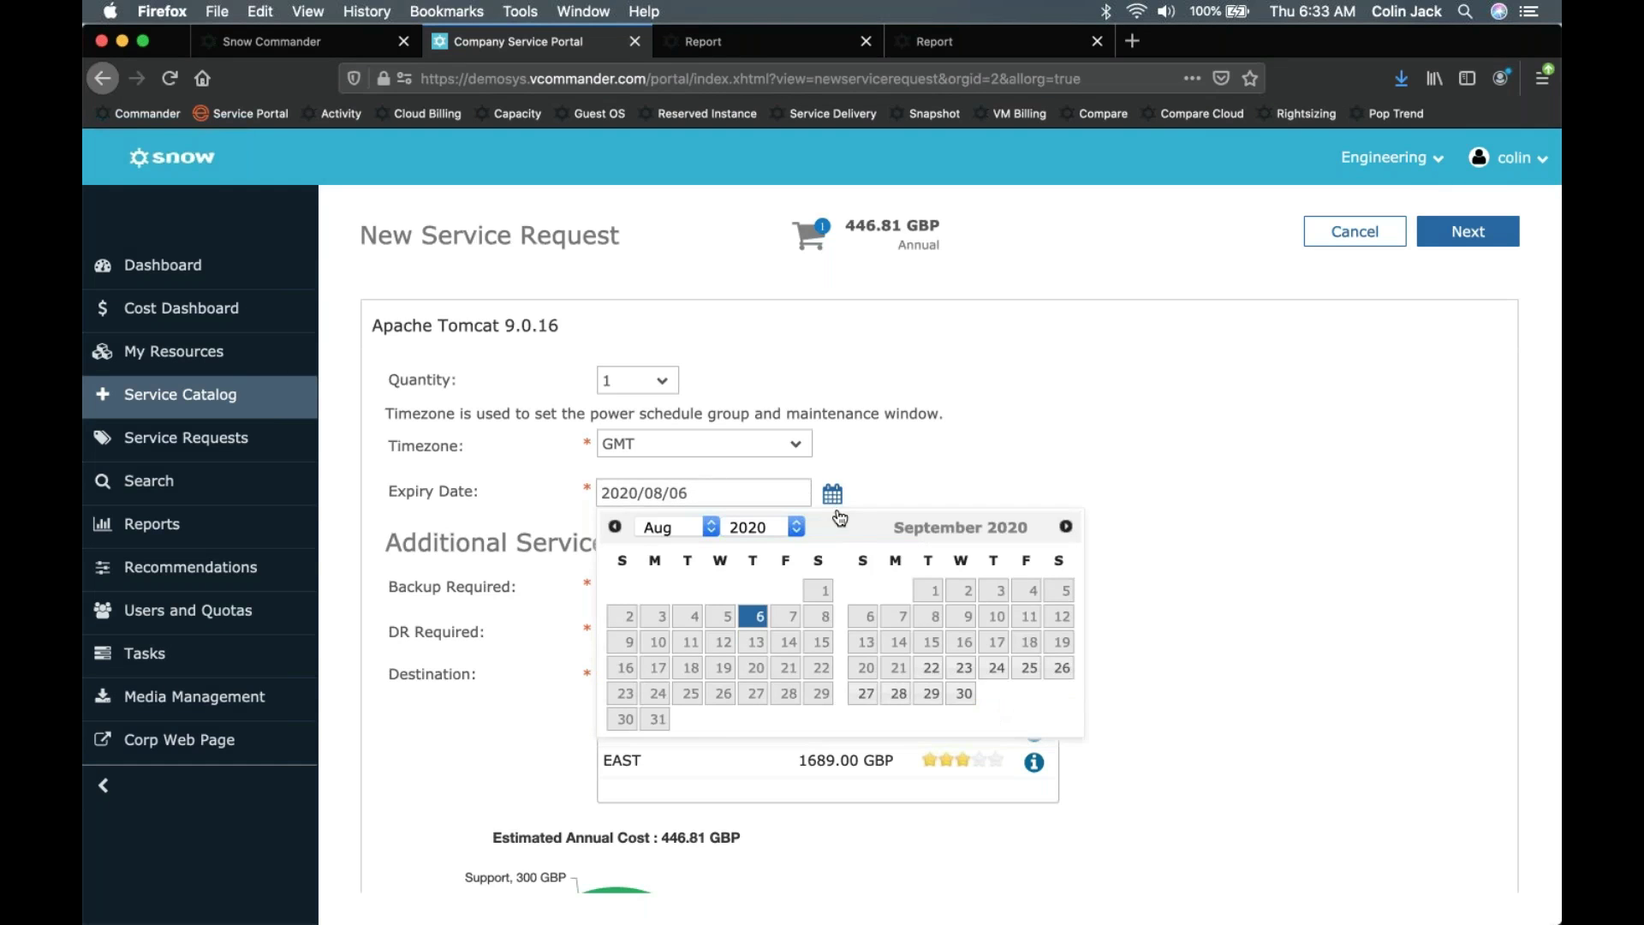
click(663, 726)
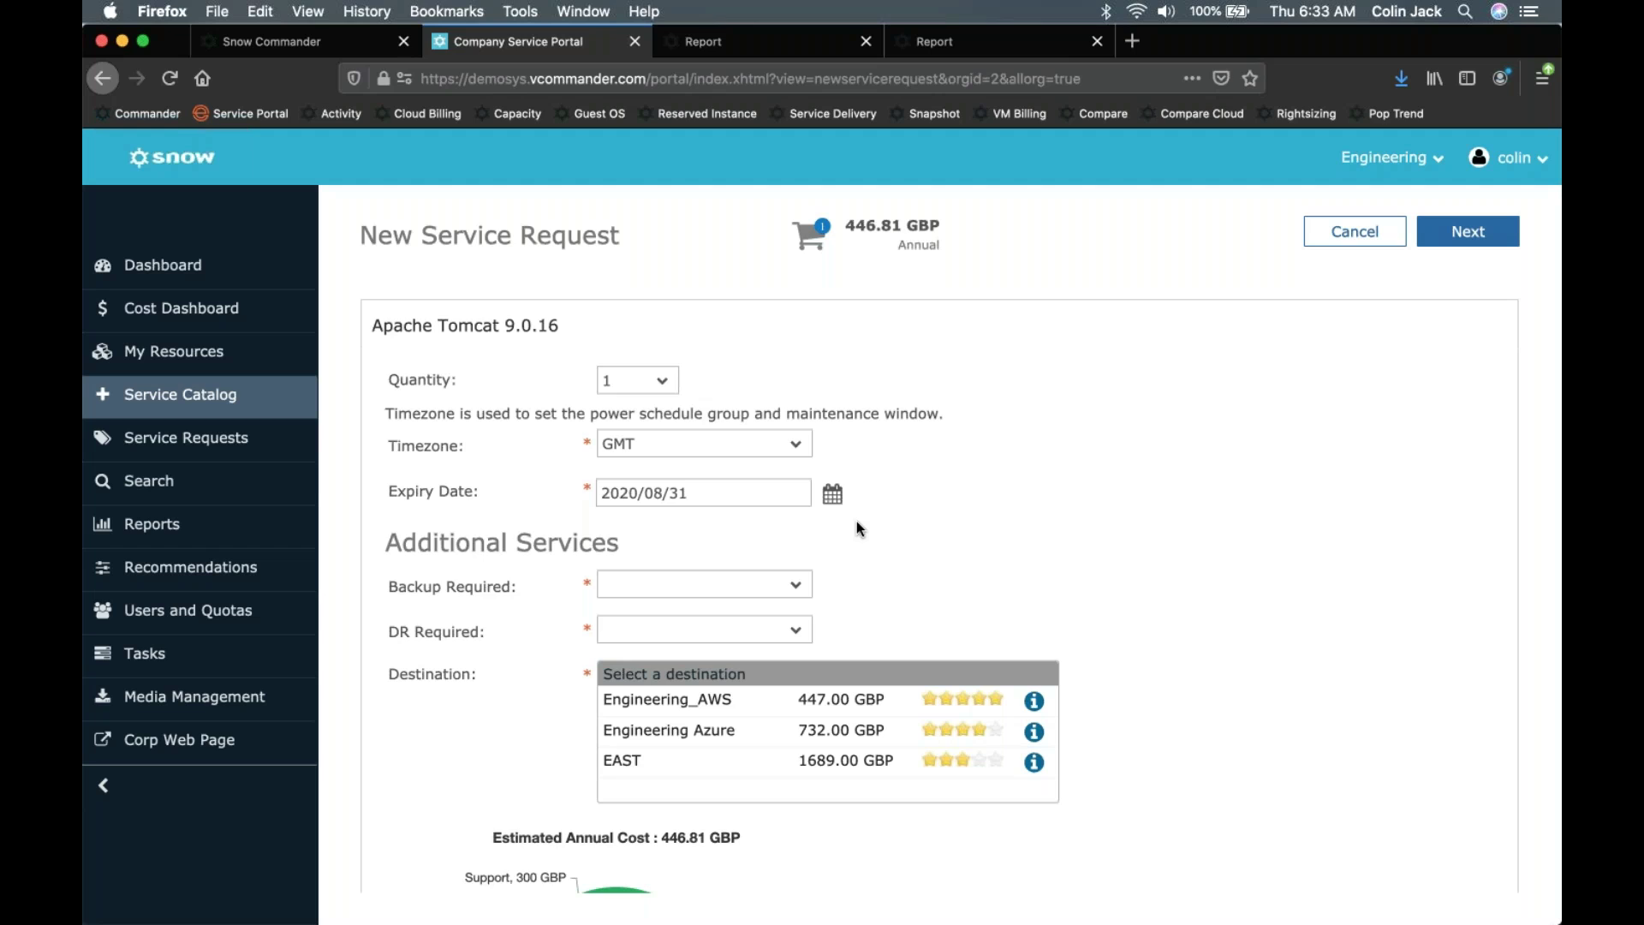
- Select the Engineering_AWS destination and try to continue to the component configuration
click(815, 700)
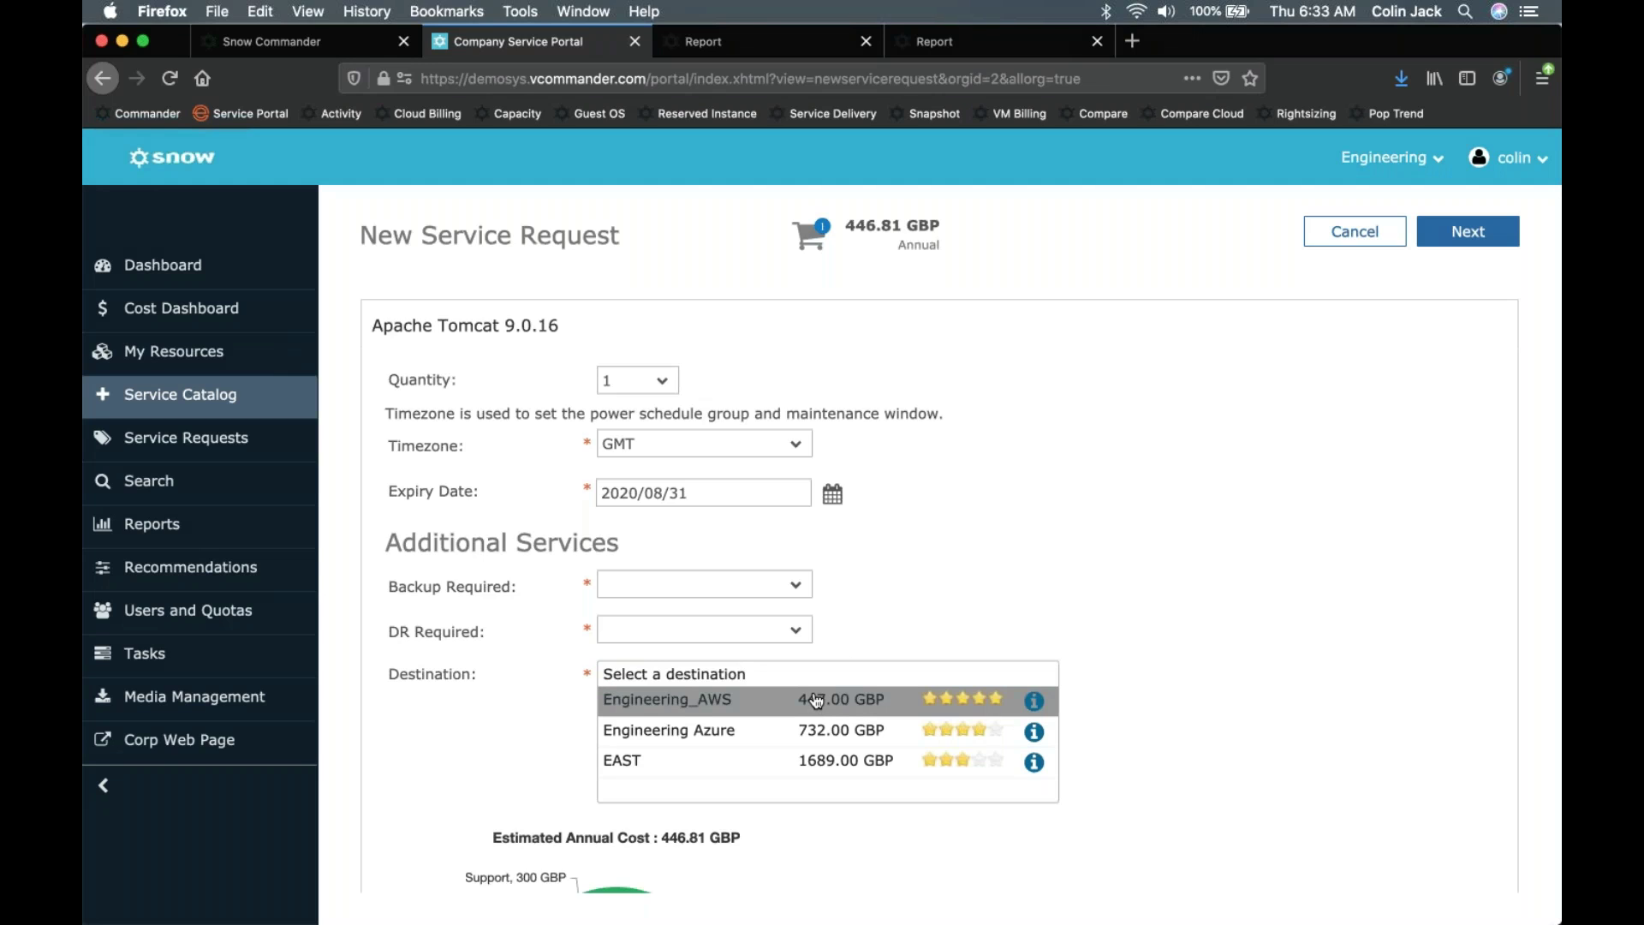
scroll(1257, 682, down, 3)
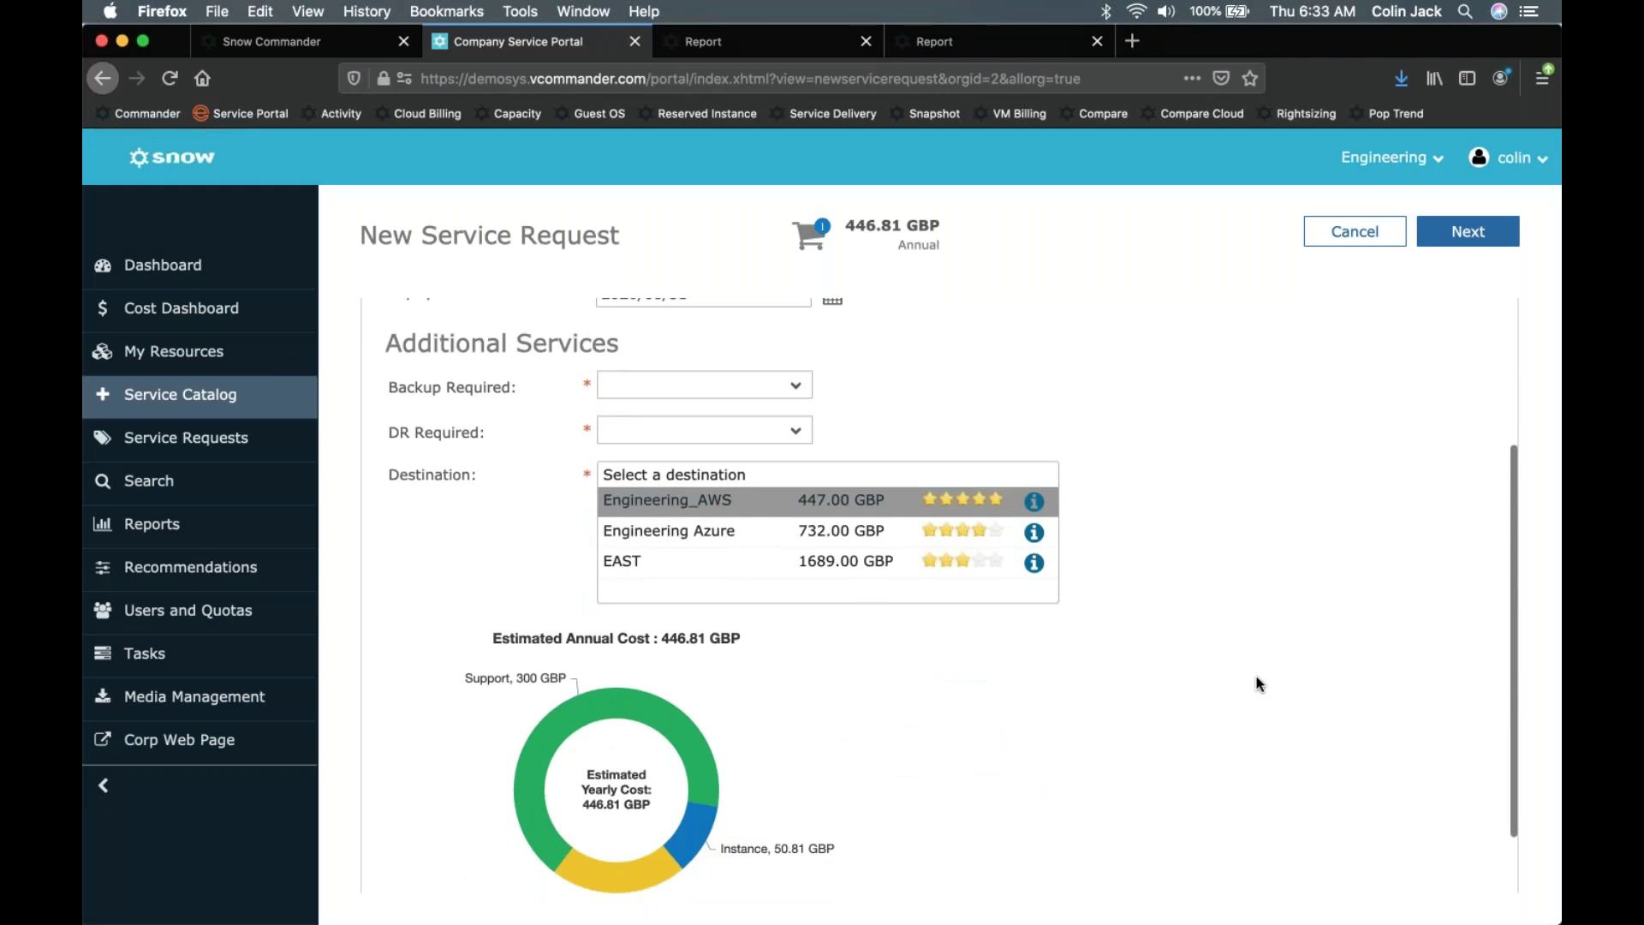
click(1468, 236)
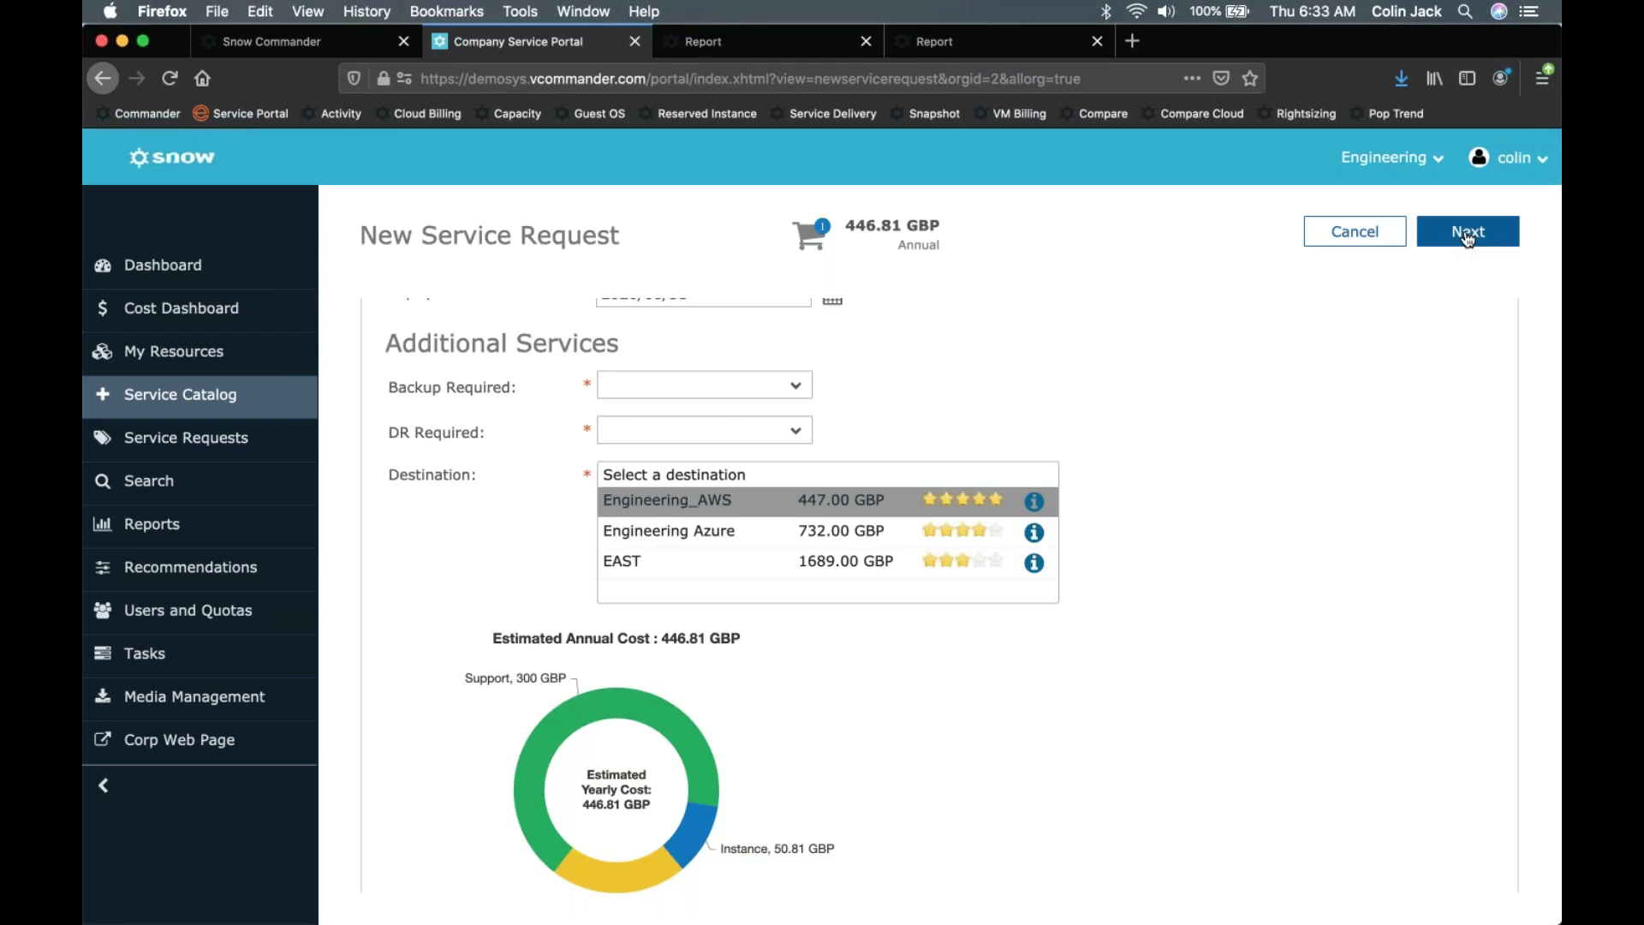
- Complete the request with Backup Required Daily, DR Required No and destination Engineering_AWS, and continue to the component configuration
click(790, 429)
click(685, 480)
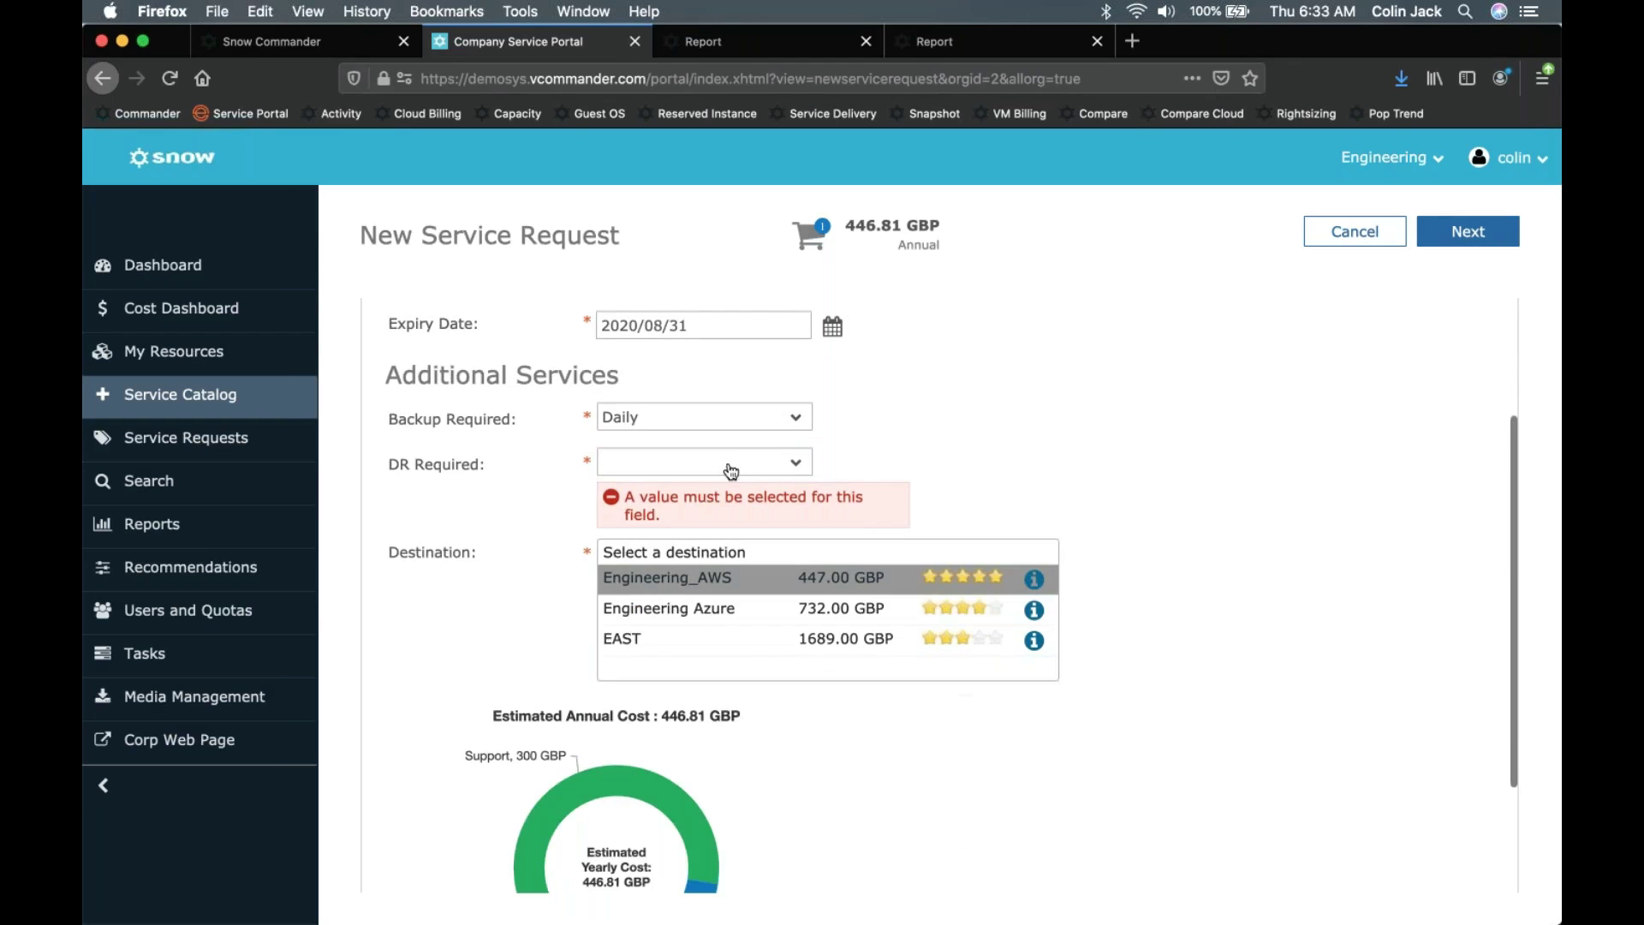
click(730, 466)
click(652, 546)
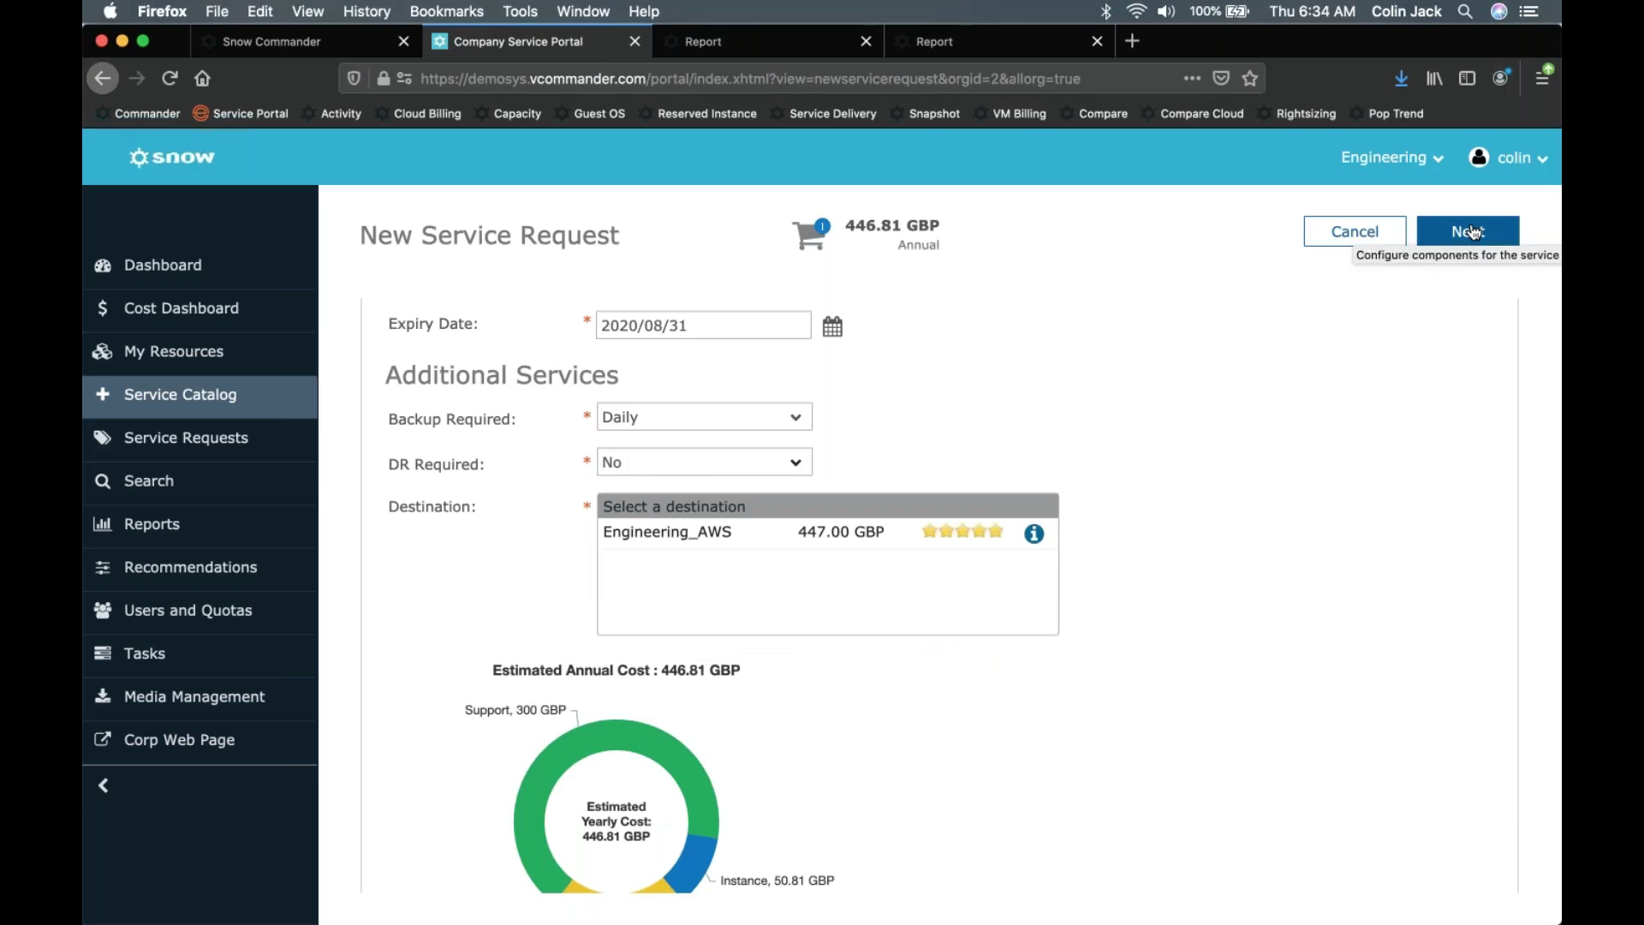
click(774, 541)
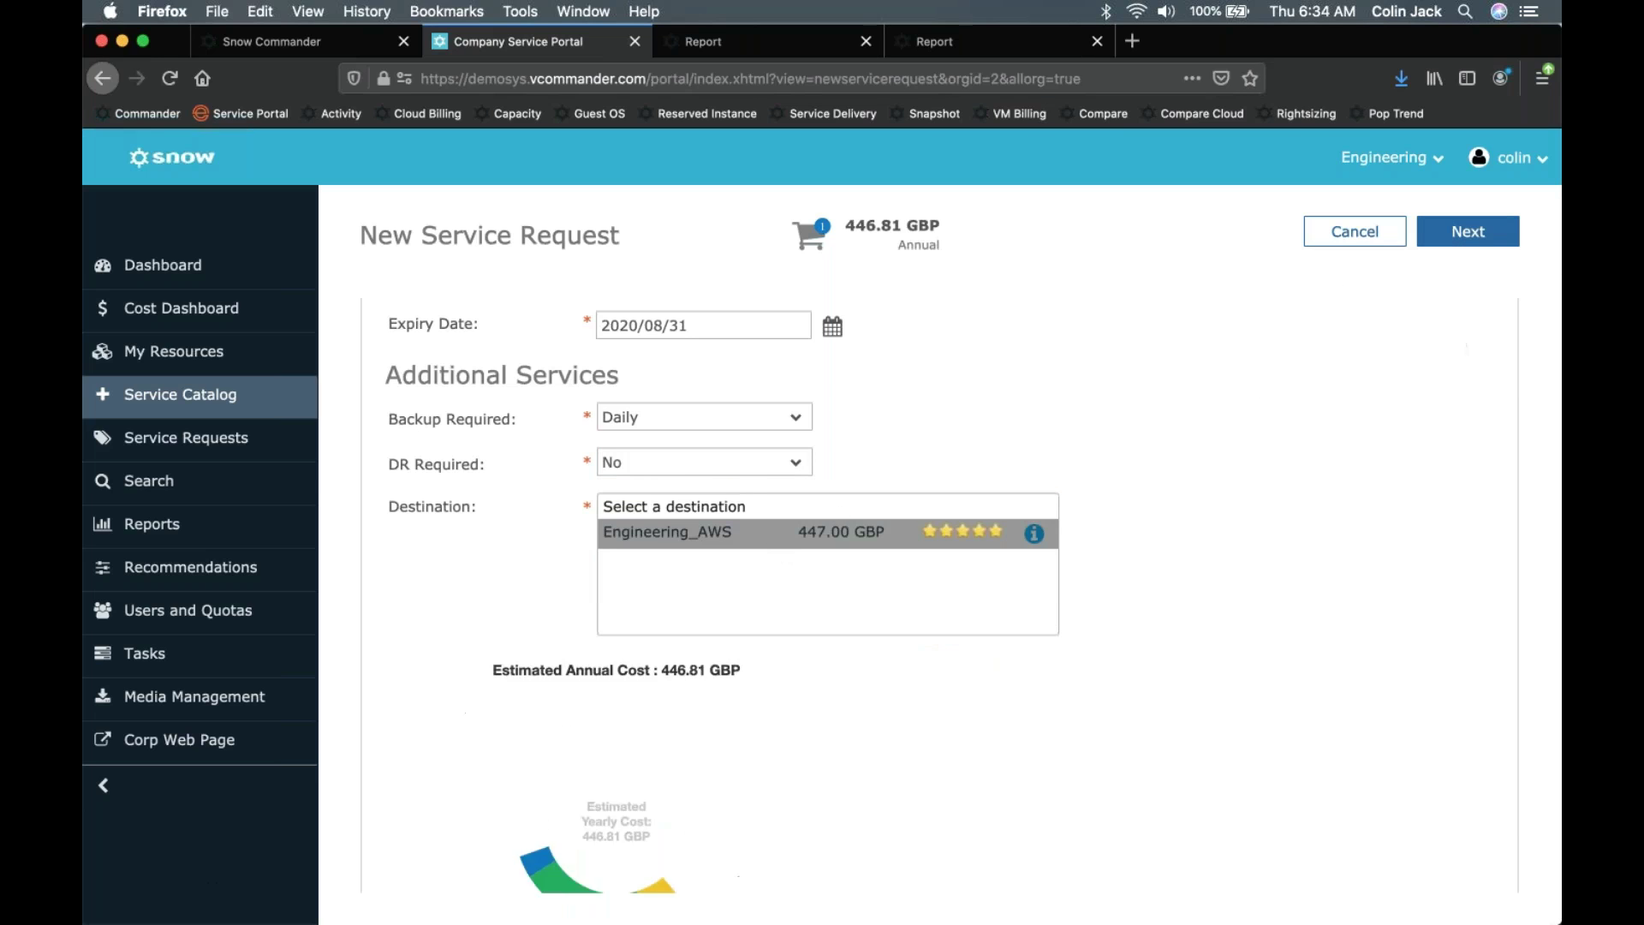
click(1484, 239)
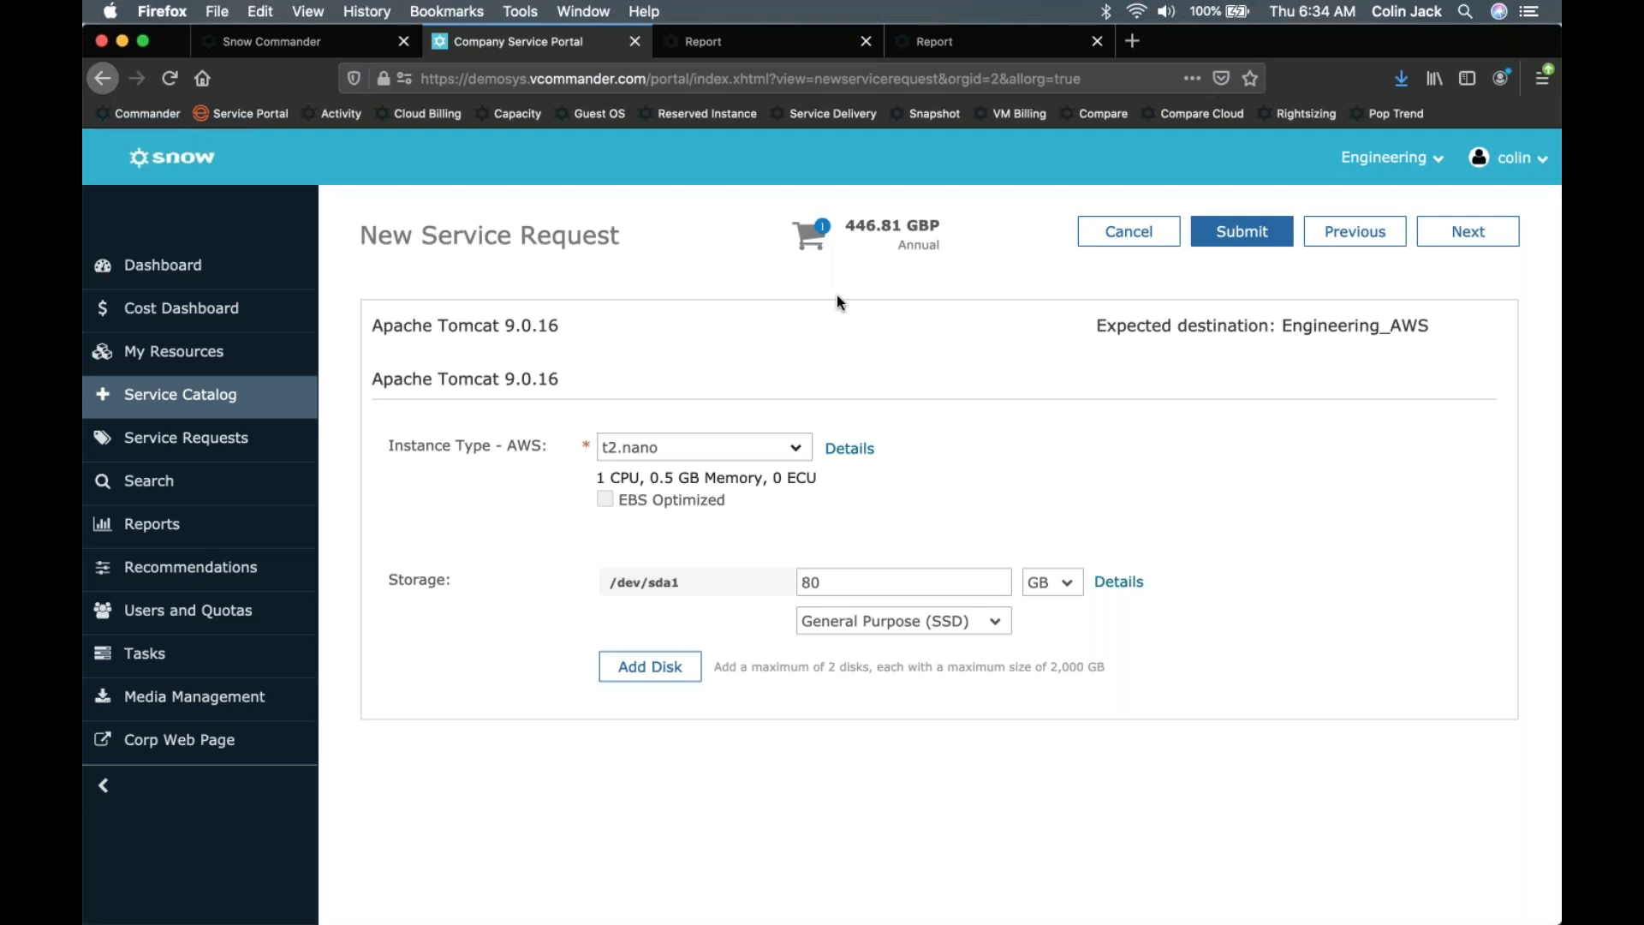
- Set the AWS instance type to t2.micro and submit the service request
click(799, 449)
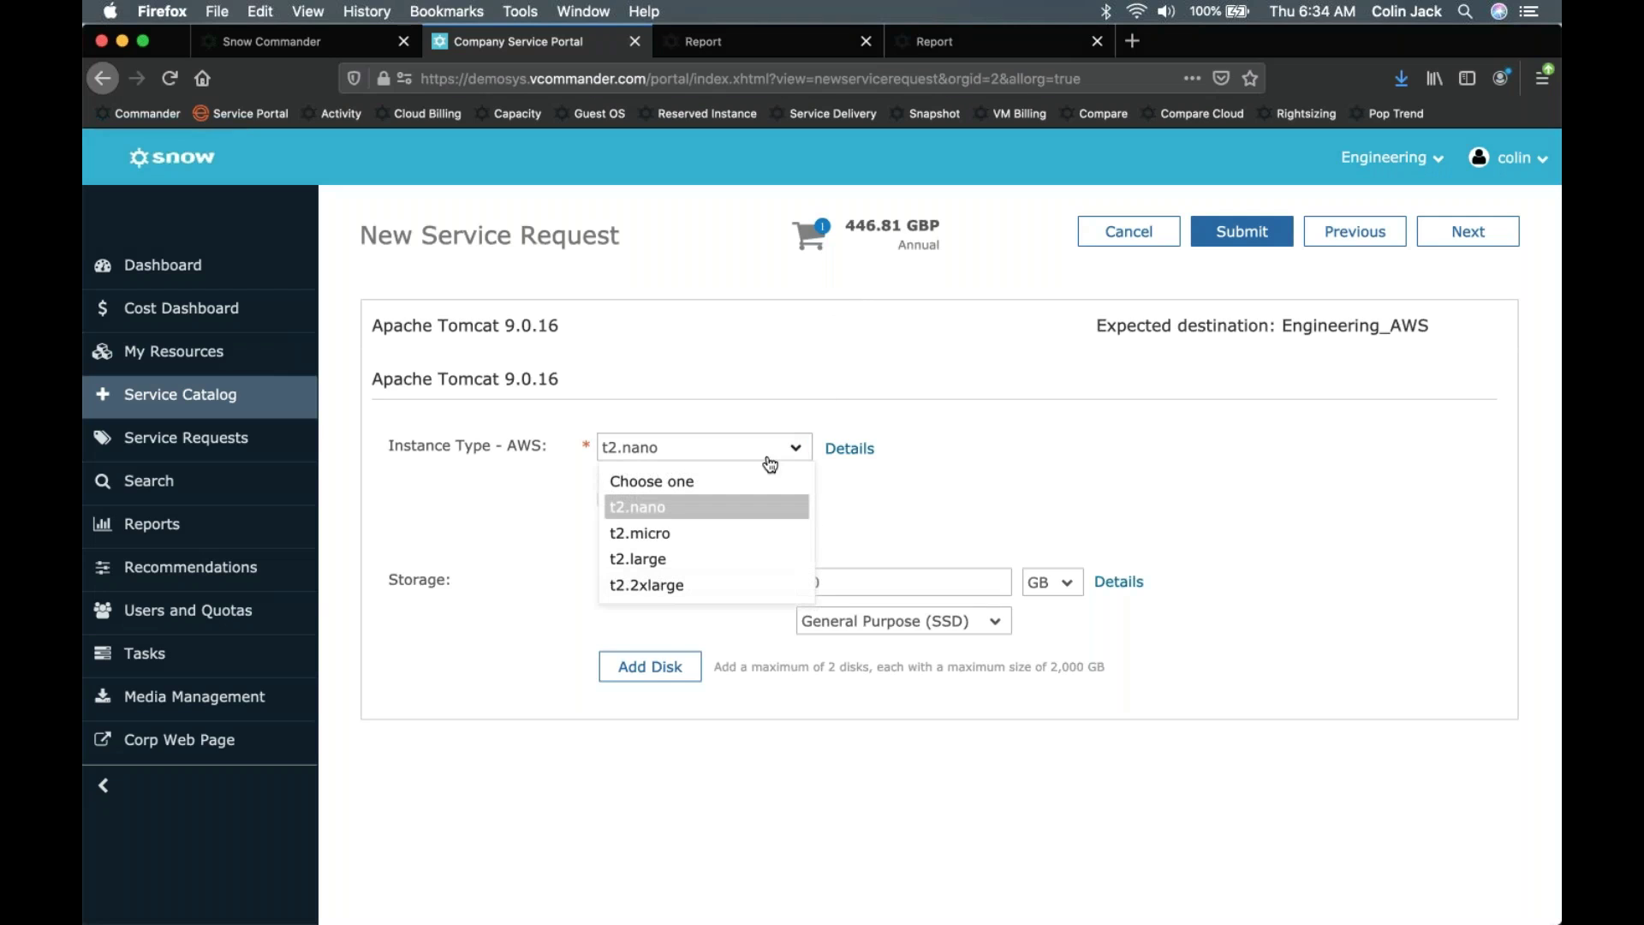
click(651, 537)
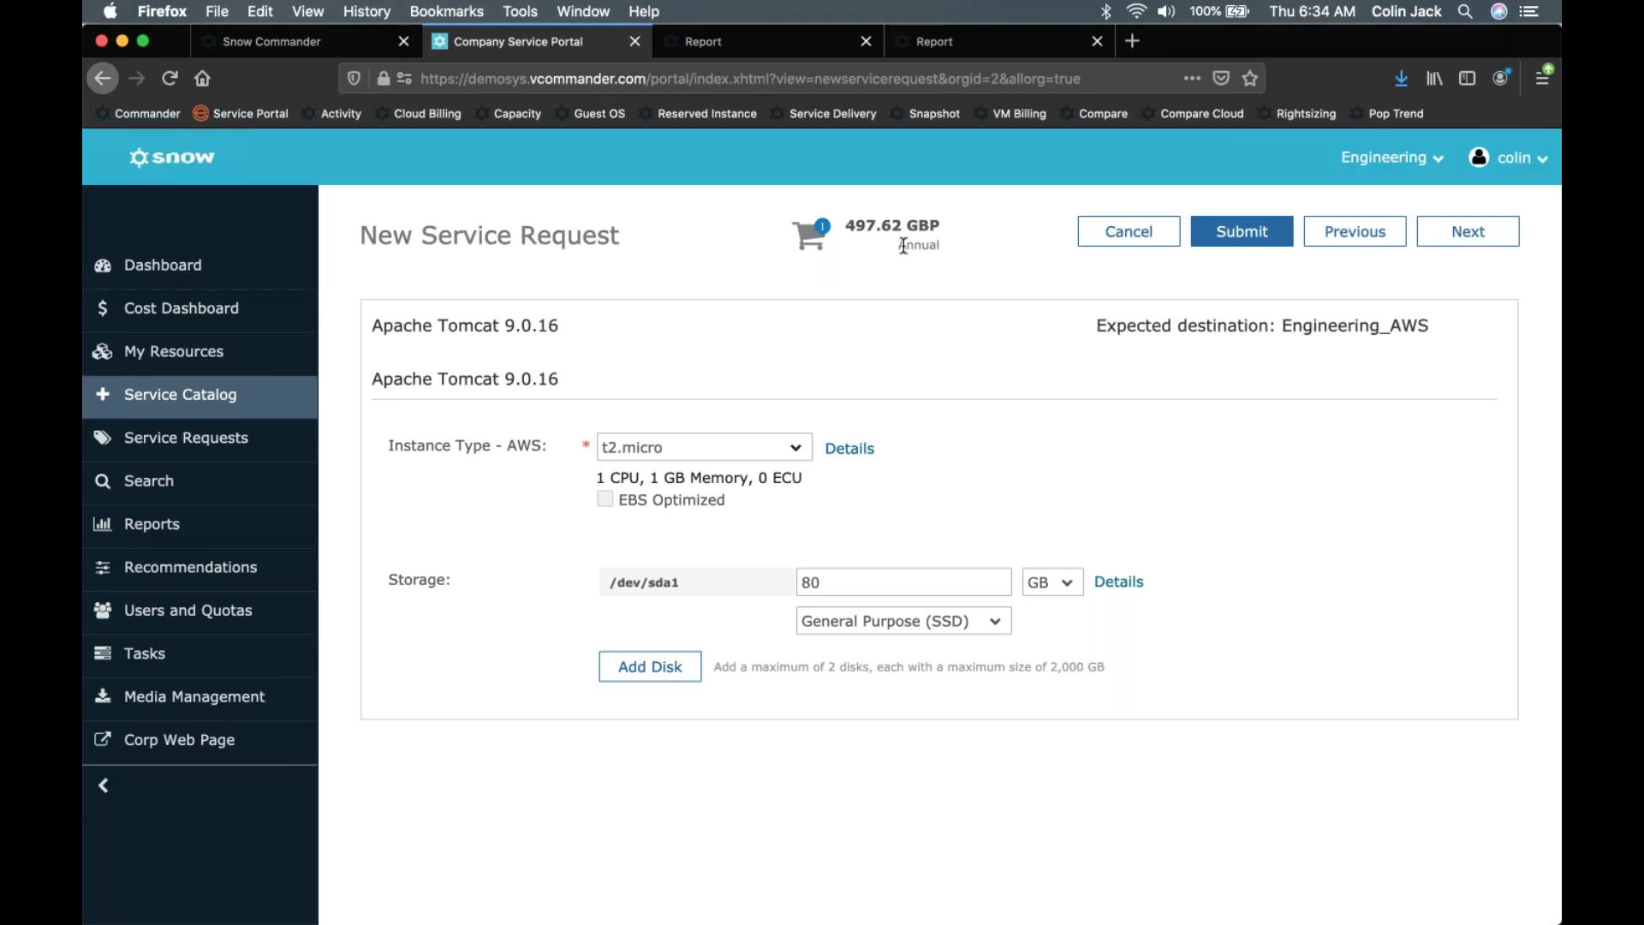
click(1247, 235)
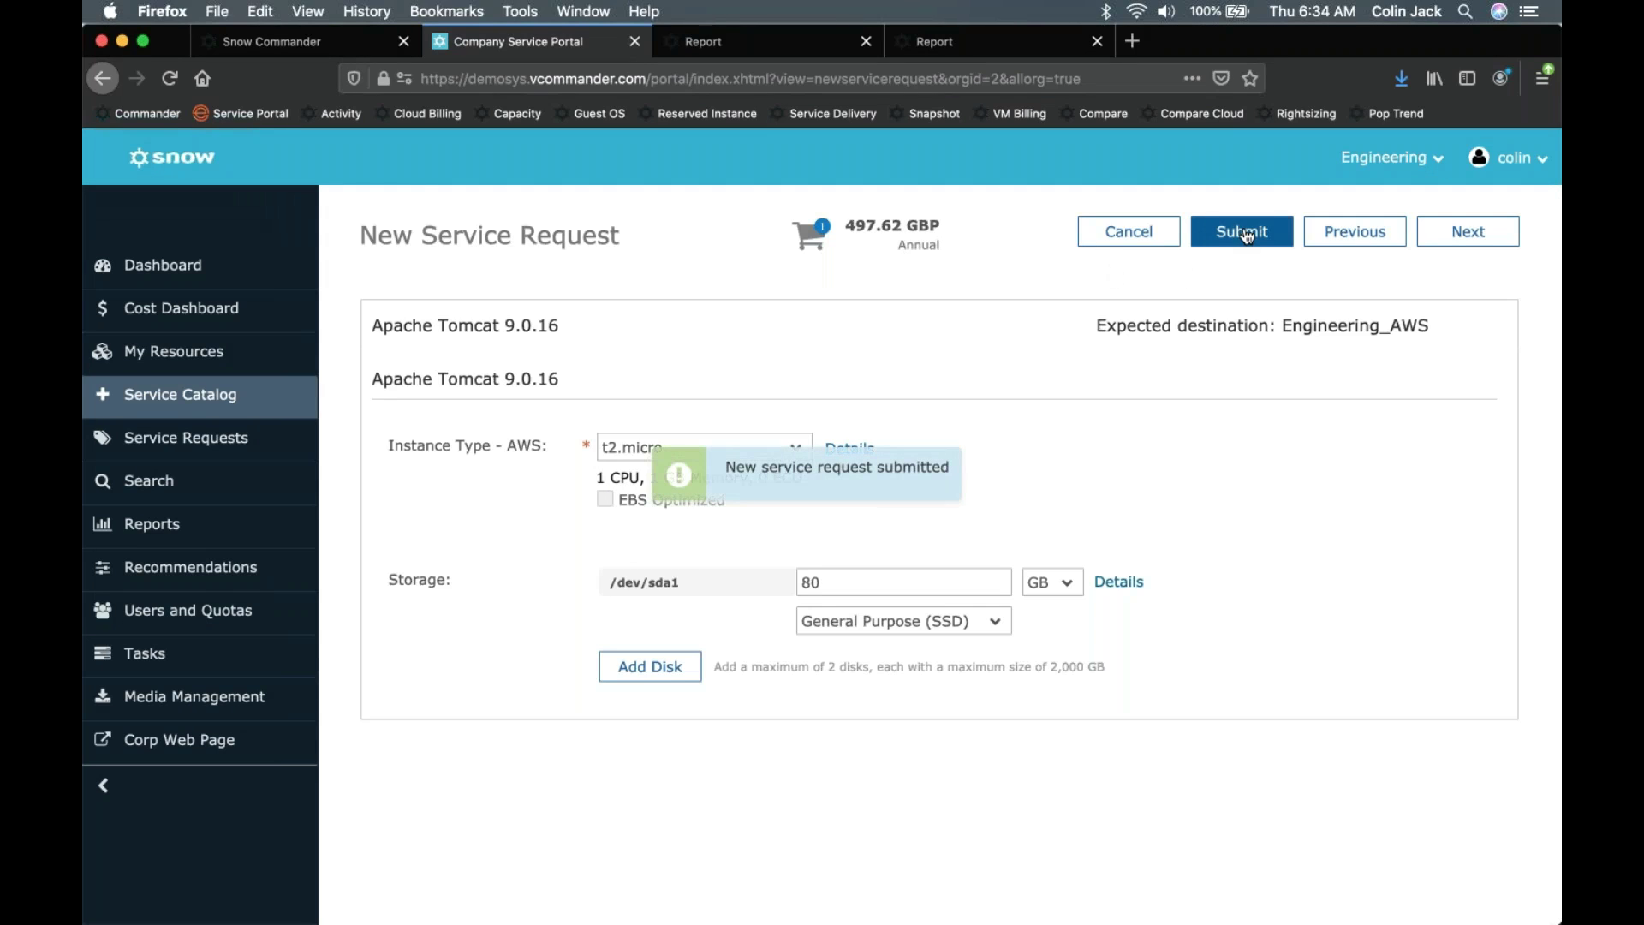